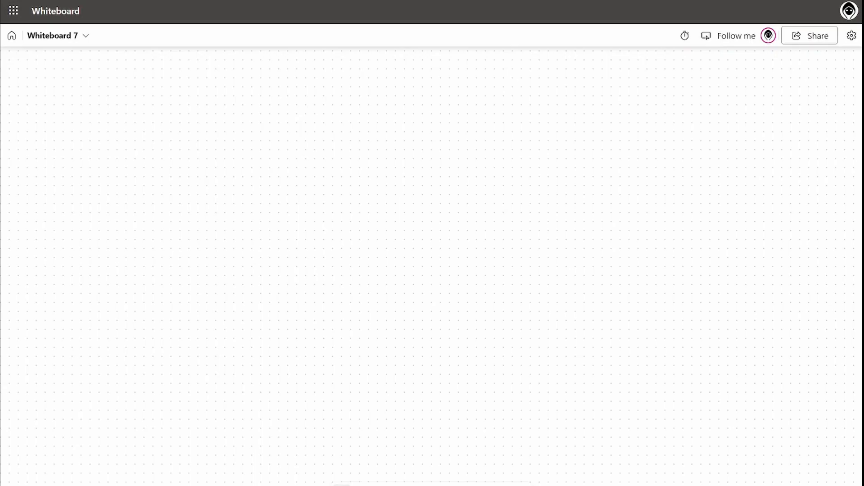
Handwrite the label RG-SE-PRD-APP01 in blue on the blank whiteboard, with a blue rectangle below it.
mouse_move(131, 134)
left_mouse_down()
mouse_move(130, 159)
mouse_move(132, 146)
mouse_move(145, 159)
left_mouse_up()
mouse_move(172, 134)
left_mouse_down()
mouse_move(154, 136)
mouse_move(172, 145)
left_mouse_up()
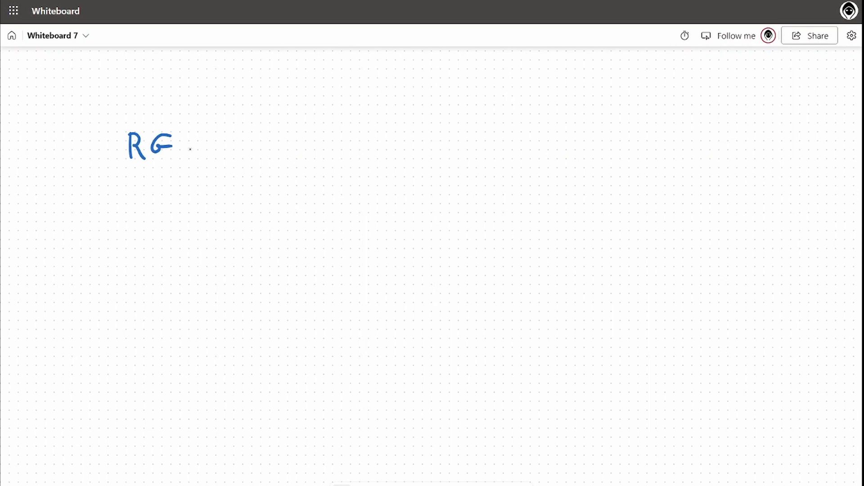
mouse_move(189, 147)
left_mouse_down()
mouse_move(223, 146)
mouse_move(213, 153)
mouse_move(253, 142)
mouse_move(243, 136)
mouse_move(300, 146)
left_mouse_up()
mouse_move(300, 132)
left_mouse_down()
mouse_move(335, 128)
mouse_move(340, 144)
mouse_move(351, 143)
left_mouse_up()
mouse_move(352, 126)
left_mouse_down()
mouse_move(364, 137)
mouse_move(352, 148)
left_mouse_up()
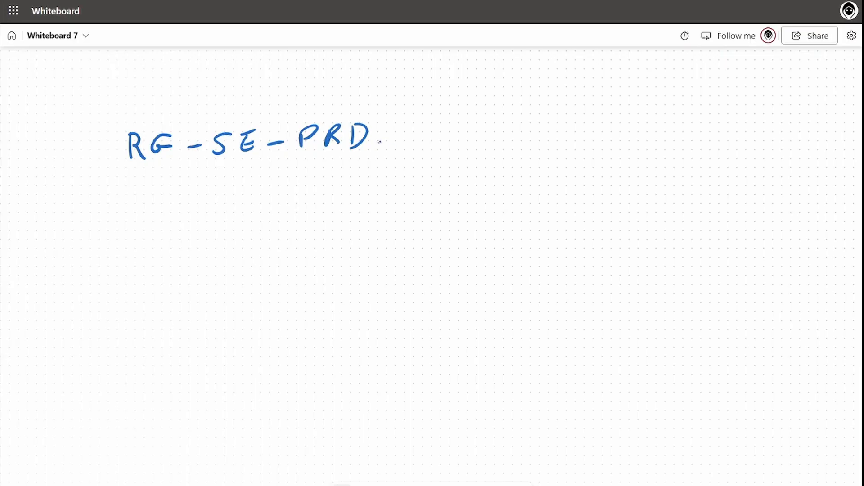
mouse_move(378, 142)
left_mouse_down()
mouse_move(419, 146)
mouse_move(426, 136)
left_mouse_up()
mouse_move(435, 130)
left_mouse_down()
mouse_move(434, 147)
mouse_move(443, 133)
mouse_move(447, 147)
left_mouse_up()
mouse_move(448, 131)
left_mouse_down()
mouse_move(473, 152)
mouse_move(478, 135)
mouse_move(509, 147)
mouse_move(506, 158)
mouse_move(496, 128)
left_mouse_up()
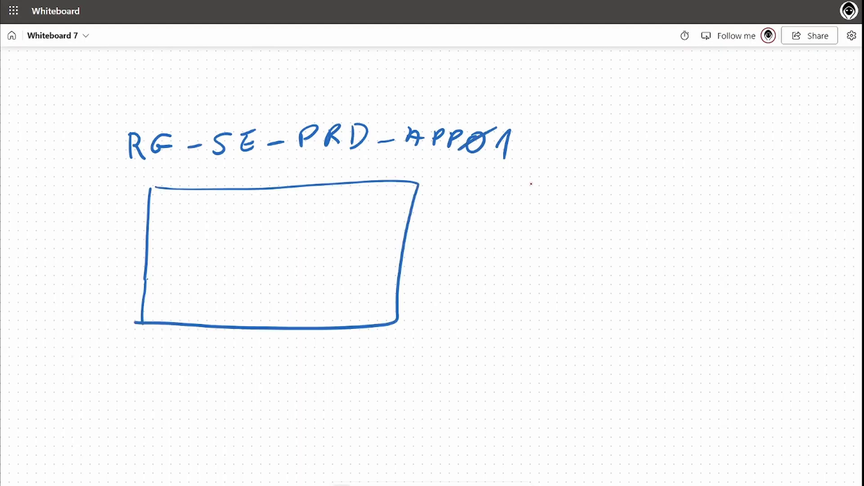
Handwrite the label RG-SE-TST-APP02 in red beside the blue rectangle, with a red rectangle below it.
mouse_move(528, 185)
left_mouse_down()
mouse_move(527, 204)
mouse_move(547, 206)
mouse_move(554, 189)
mouse_move(597, 198)
mouse_move(590, 203)
left_mouse_up()
mouse_move(613, 186)
left_mouse_down()
mouse_move(609, 195)
mouse_move(648, 191)
mouse_move(648, 204)
left_mouse_up()
mouse_move(640, 185)
left_mouse_down()
mouse_move(667, 186)
mouse_move(658, 203)
mouse_move(683, 202)
left_mouse_up()
mouse_move(674, 185)
left_mouse_down()
mouse_move(701, 181)
mouse_move(717, 198)
mouse_move(731, 198)
left_mouse_up()
left_click_drag(718, 193, 755, 198)
mouse_move(756, 182)
left_mouse_down()
mouse_move(758, 191)
mouse_move(813, 181)
mouse_move(814, 202)
left_mouse_up()
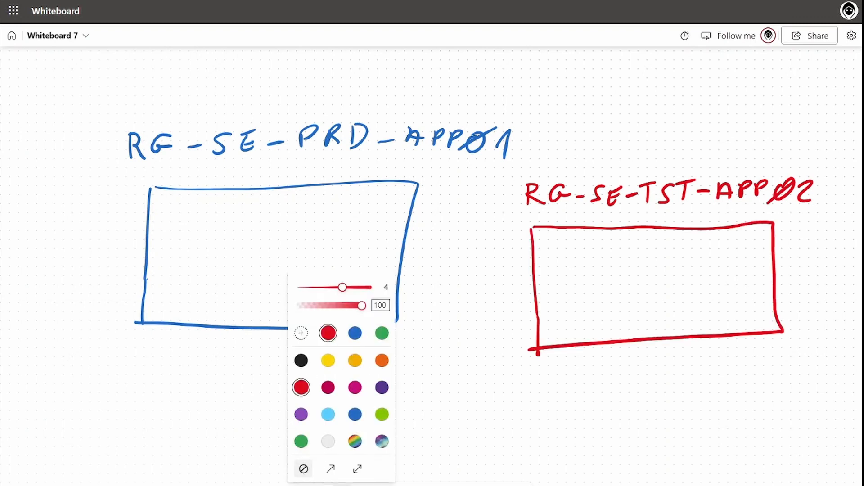
Set the pen colour to black and circle PRD in the blue label and TST in the red label.
left_click(301, 361)
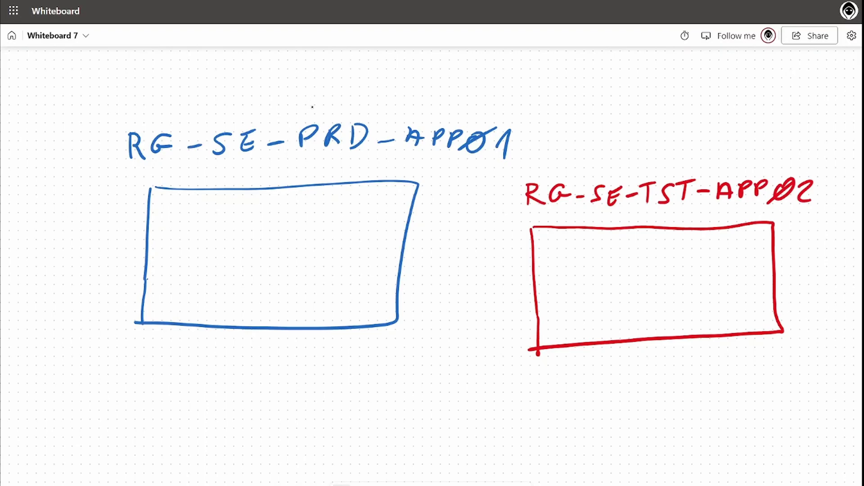
mouse_move(313, 106)
left_mouse_down()
mouse_move(289, 128)
mouse_move(300, 170)
mouse_move(367, 154)
mouse_move(351, 100)
mouse_move(312, 104)
left_mouse_up()
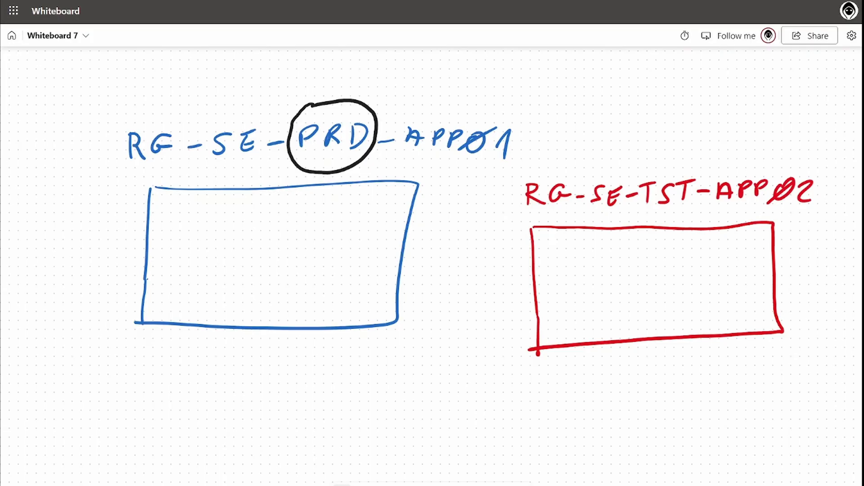
mouse_move(652, 168)
left_mouse_down()
mouse_move(634, 194)
mouse_move(671, 215)
mouse_move(690, 164)
mouse_move(649, 169)
left_mouse_up()
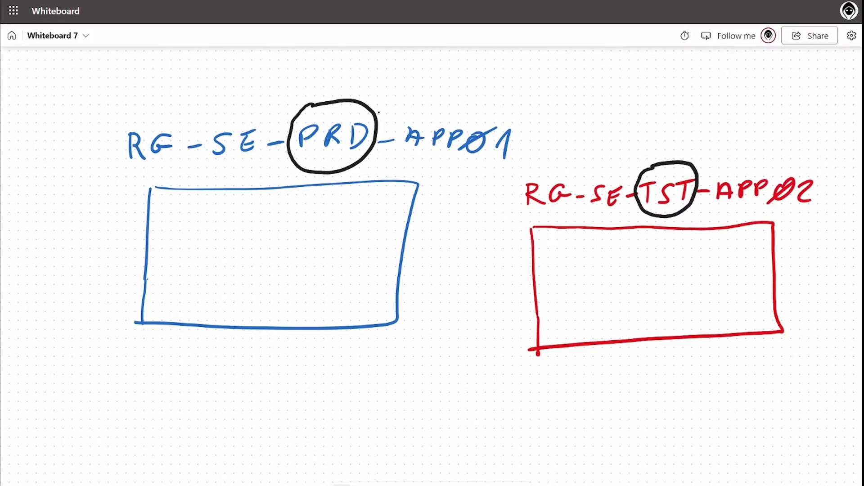
Draw black arrows for the circled PRD and TST codes and handwrite a short note above the red label.
left_click_drag(378, 116, 518, 94)
left_click_drag(505, 85, 510, 107)
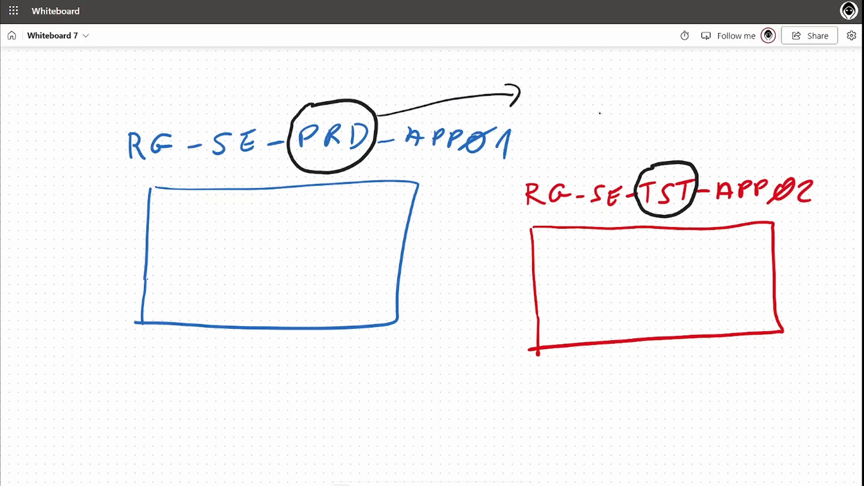
left_click_drag(600, 113, 638, 163)
mouse_move(597, 128)
left_mouse_down()
mouse_move(598, 112)
mouse_move(613, 120)
left_mouse_up()
left_click_drag(543, 61, 544, 77)
mouse_move(534, 60)
left_mouse_down()
mouse_move(559, 59)
mouse_move(559, 74)
left_mouse_up()
mouse_move(558, 63)
left_mouse_down()
mouse_move(640, 80)
mouse_move(668, 73)
left_mouse_up()
left_click_drag(675, 66, 662, 83)
mouse_move(567, 88)
left_mouse_down()
mouse_move(579, 104)
mouse_move(584, 85)
left_mouse_up()
left_click_drag(565, 95, 593, 103)
left_click_drag(593, 86, 612, 84)
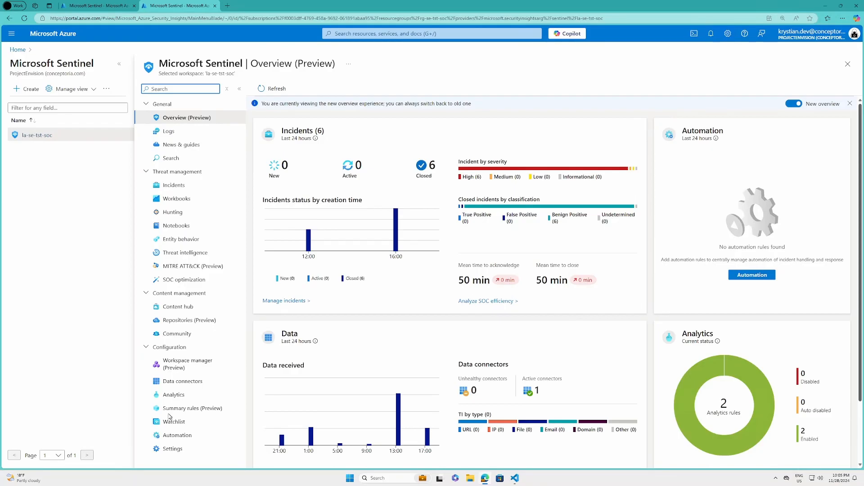
In Microsoft Sentinel's analytics rules, open Add Role Assignment for editing and go to its rule logic.
left_click(173, 395)
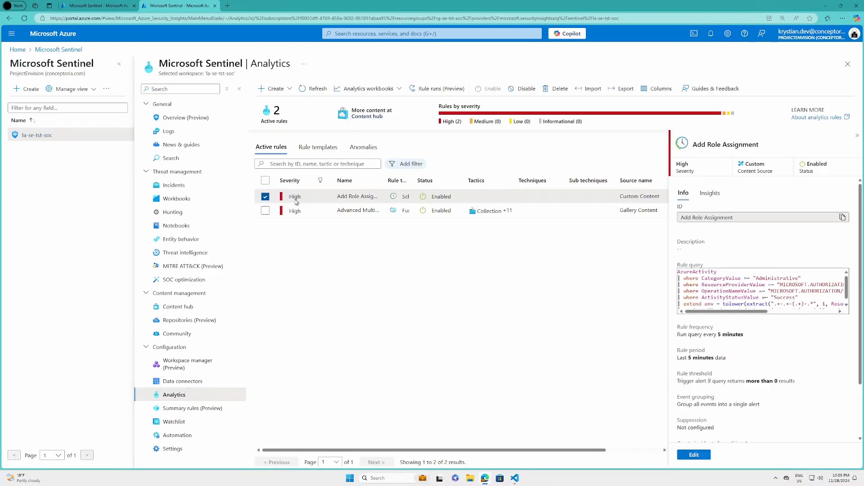
left_click(705, 455)
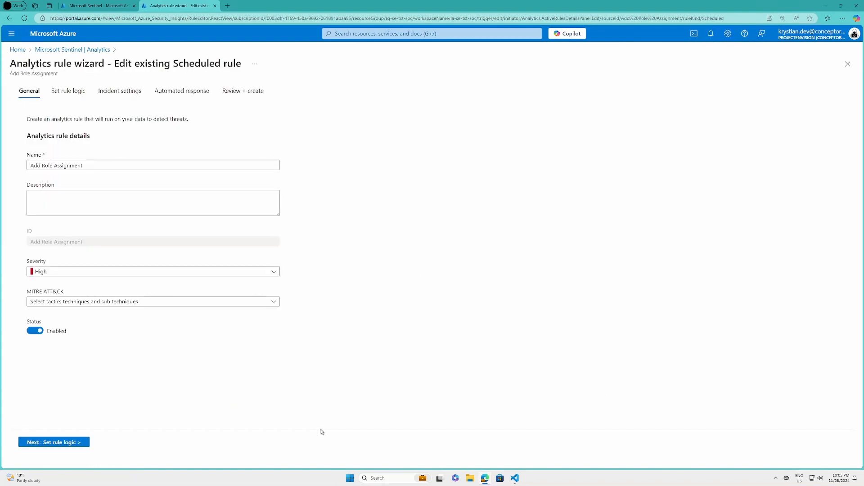
left_click(64, 443)
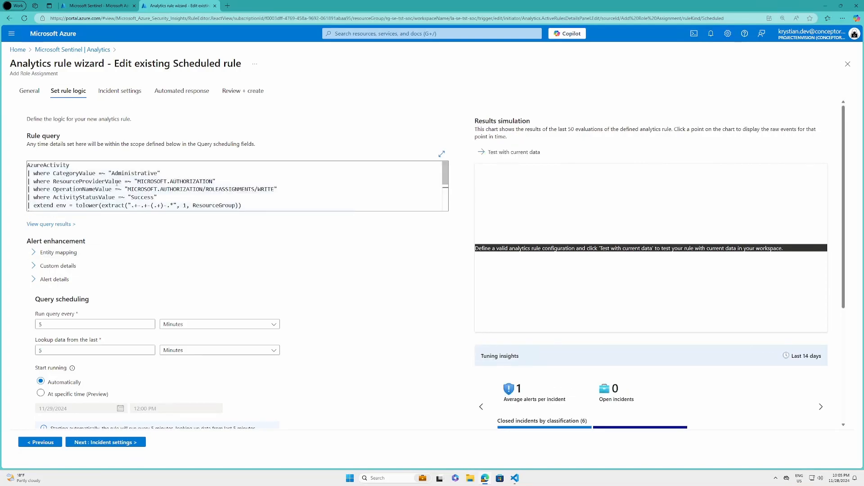
Expand the rule's entity mapping and custom details and review them along with the query scheduling.
left_click(39, 268)
left_click(33, 256)
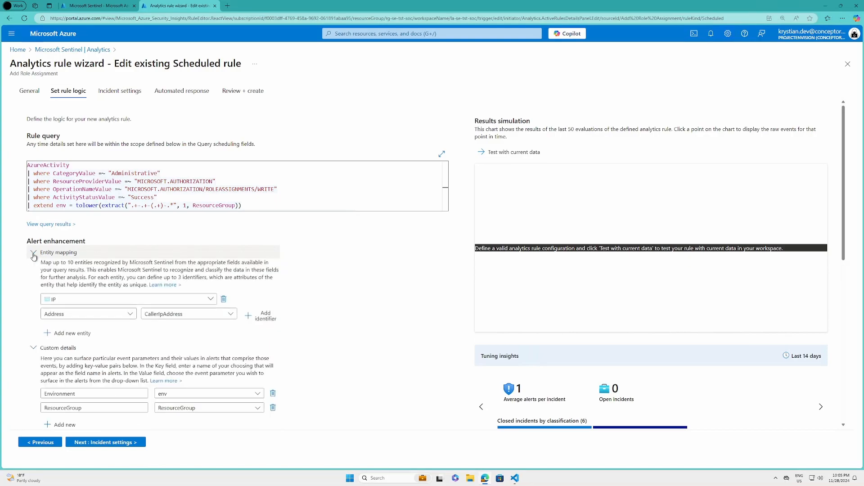
scroll(358, 314, "down", 1)
scroll(358, 314, "down", 1)
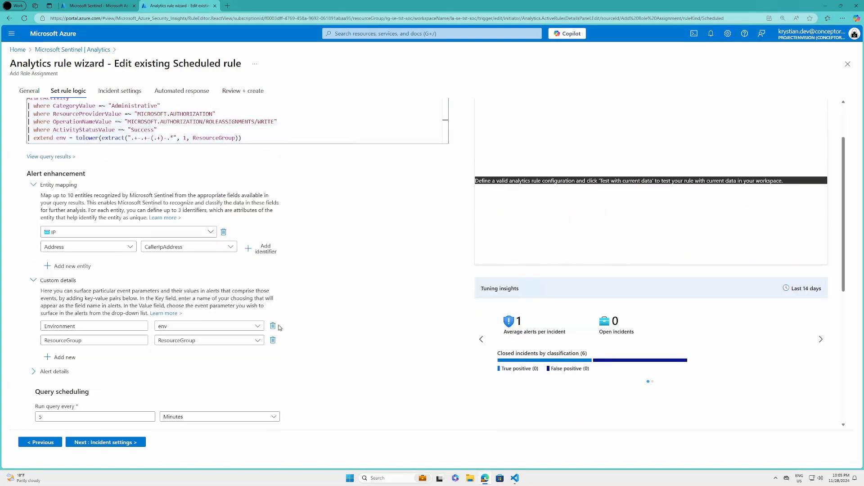
scroll(171, 360, "down", 2)
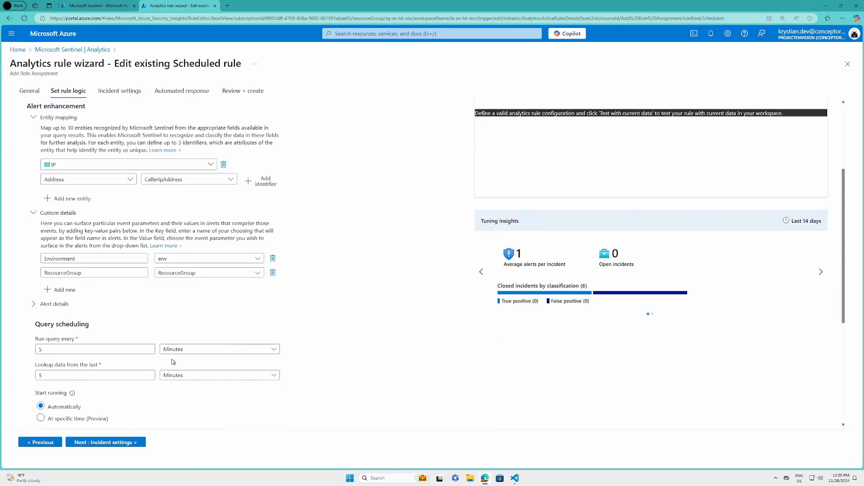
Review the rule's incident settings and automated response, and close the wizard without saving.
left_click(122, 445)
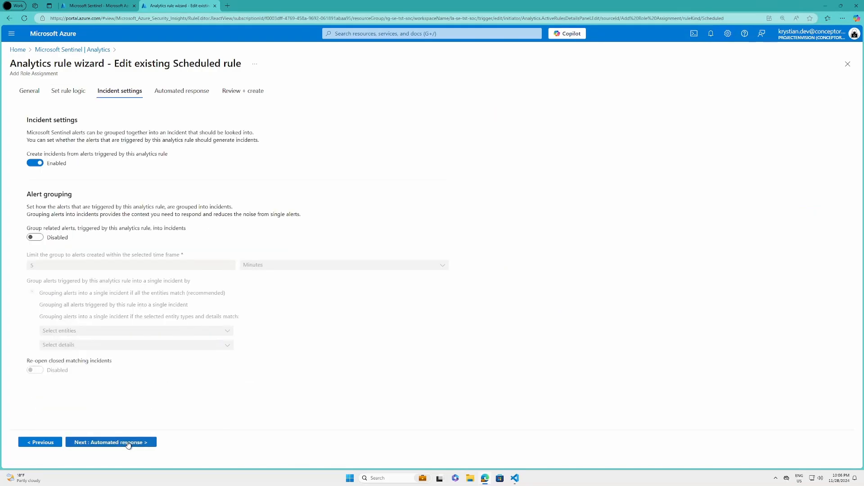
left_click(127, 444)
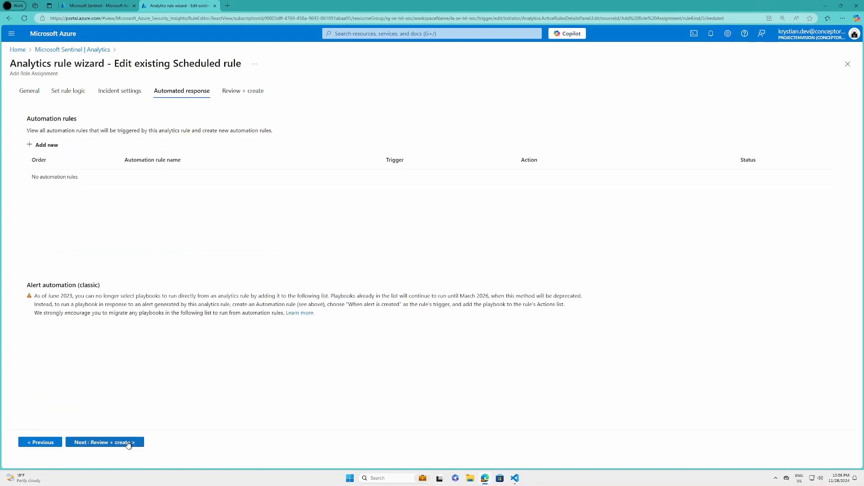
left_click(847, 64)
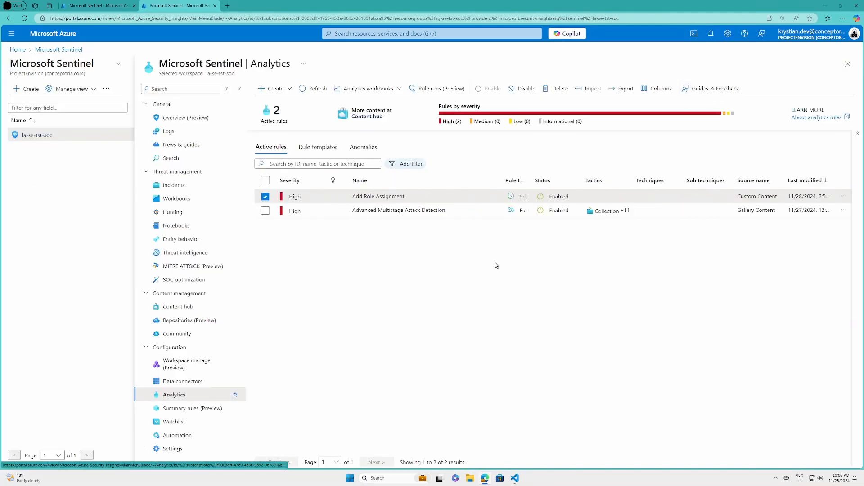
Switch to Visual Studio Code and examine query.kusto line by line, from the CategoryValue filter to the env extraction.
key("alt+Tab")
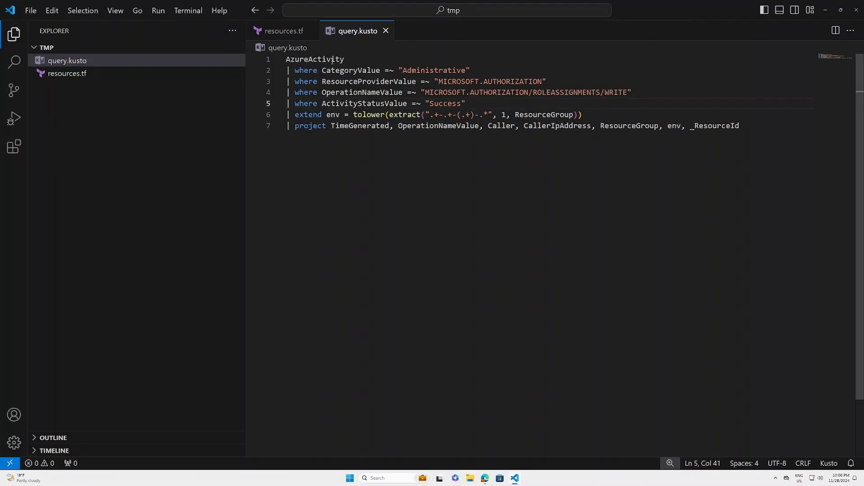
left_click(532, 71)
key("Down")
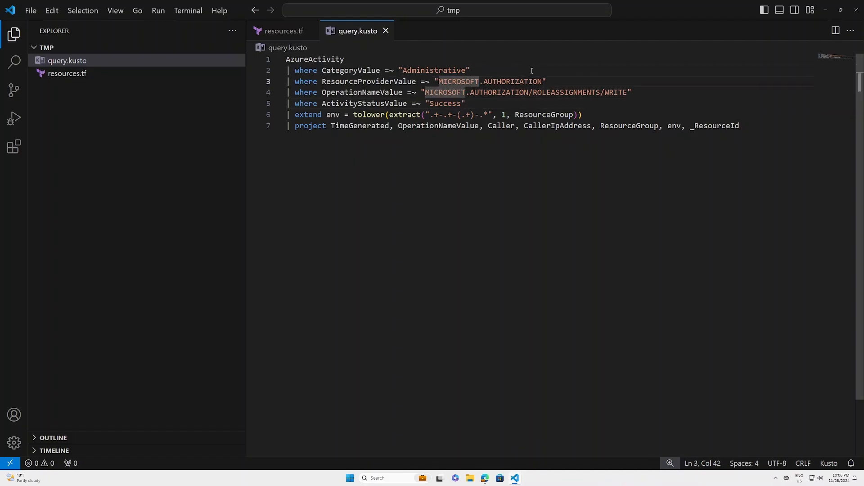
key("Down")
key("Down")
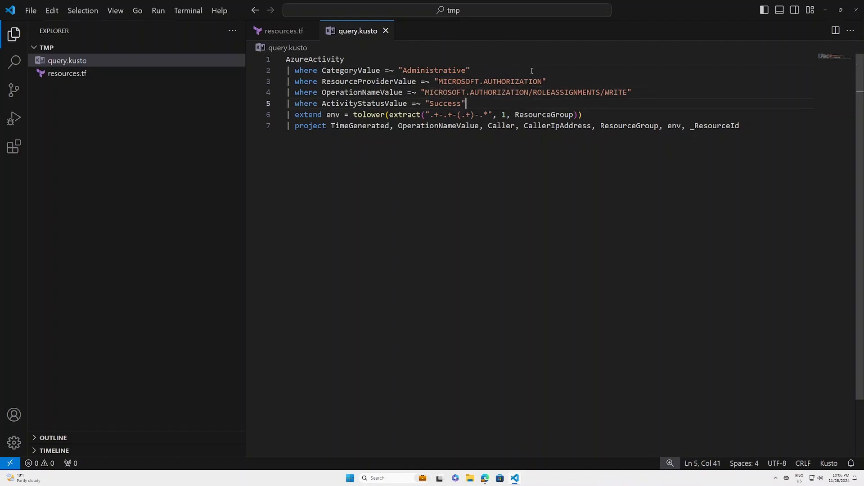
key("Down")
Switch back to the Sentinel logs in the browser, run only the 'rg-region-env-name' test query and expand its result.
mouse_move(484, 479)
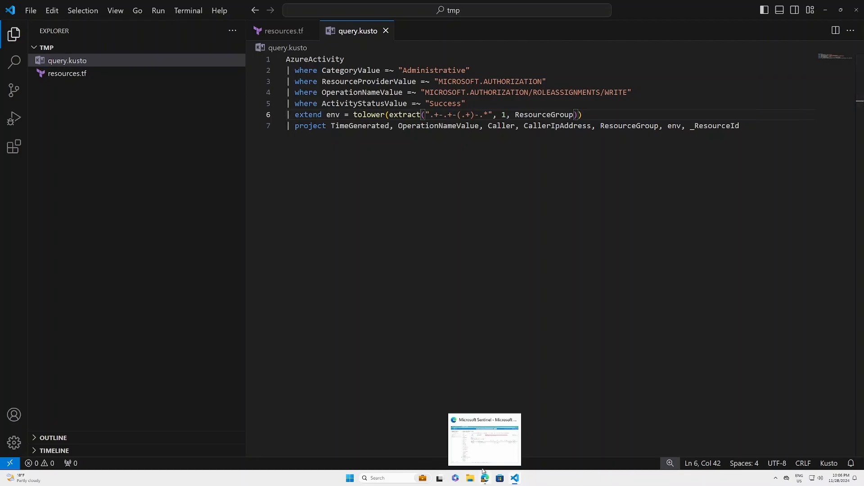
left_click(479, 446)
key("ctrl+shift+Tab")
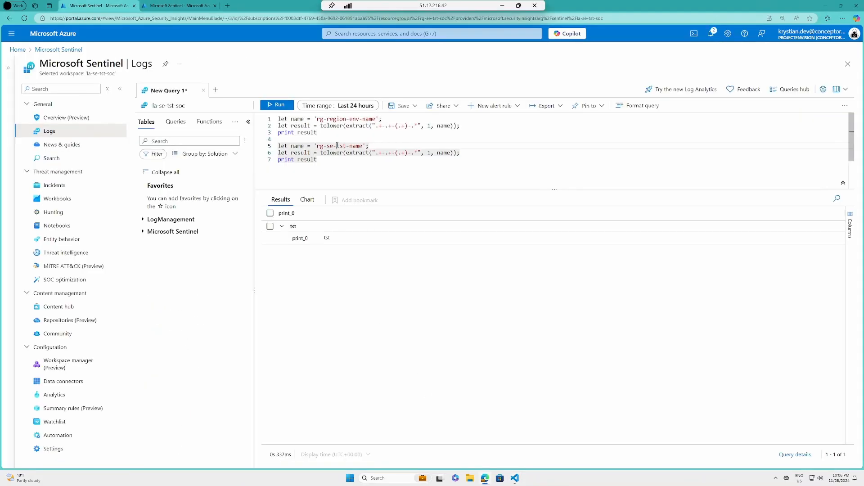
left_click(324, 135)
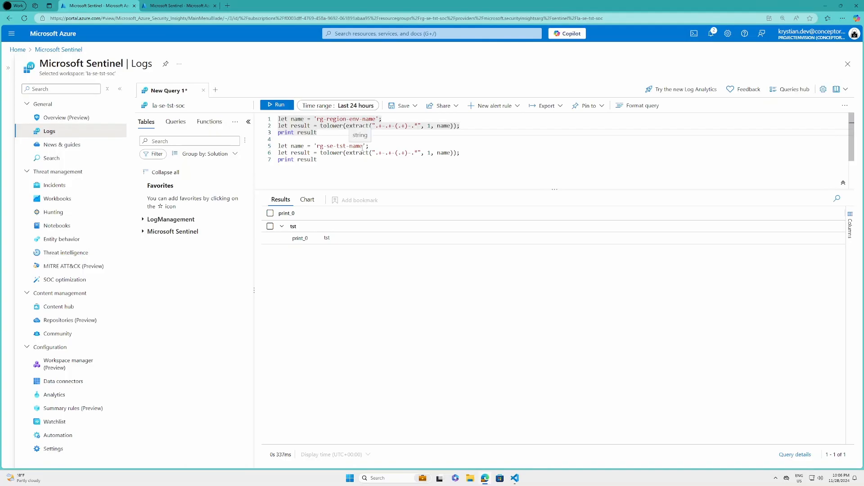
key("ctrl+shift+Home")
key("shift+Return")
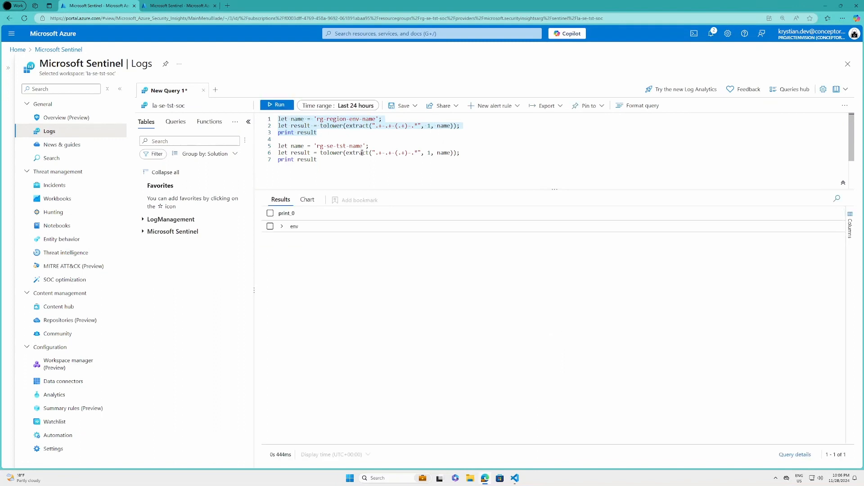
left_click(282, 228)
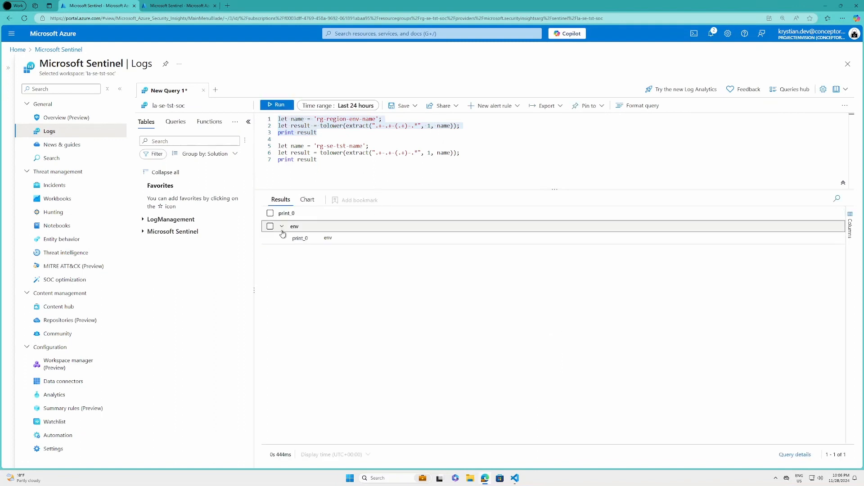
Run only the second test query, which extracts the environment from 'rg-se-tst-name'.
left_click(337, 163)
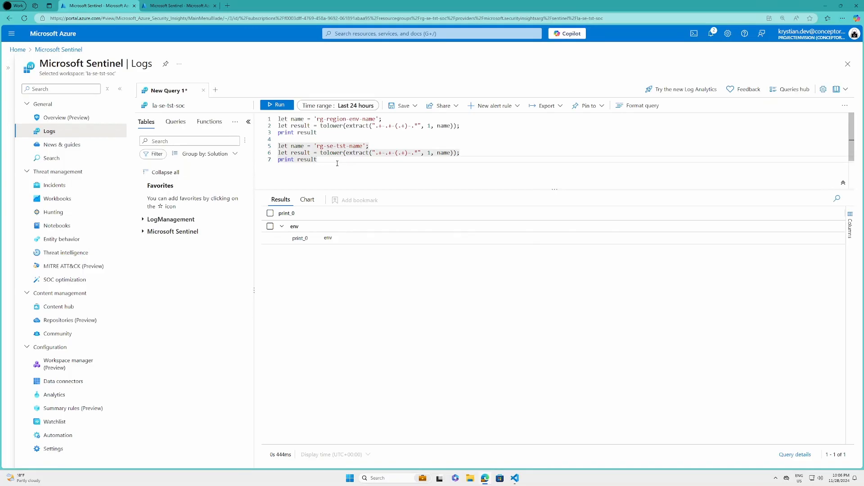
key("shift+Up")
key("shift+Up")
key("shift+Home")
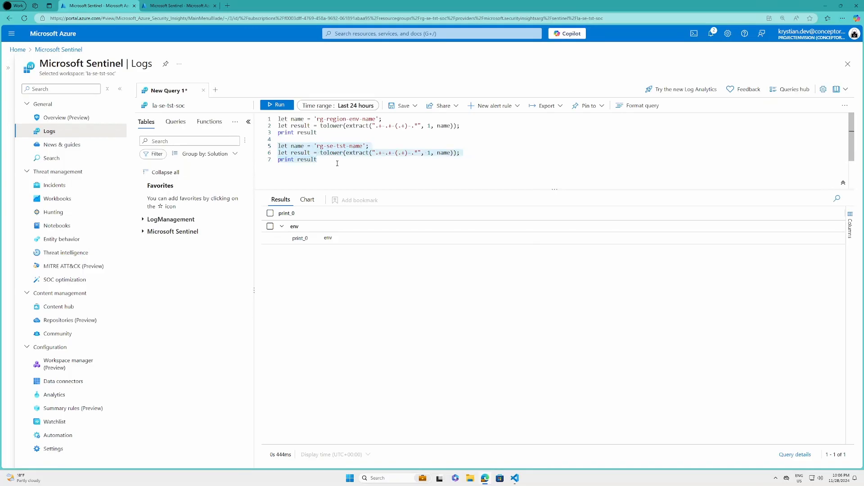
key("shift+Return")
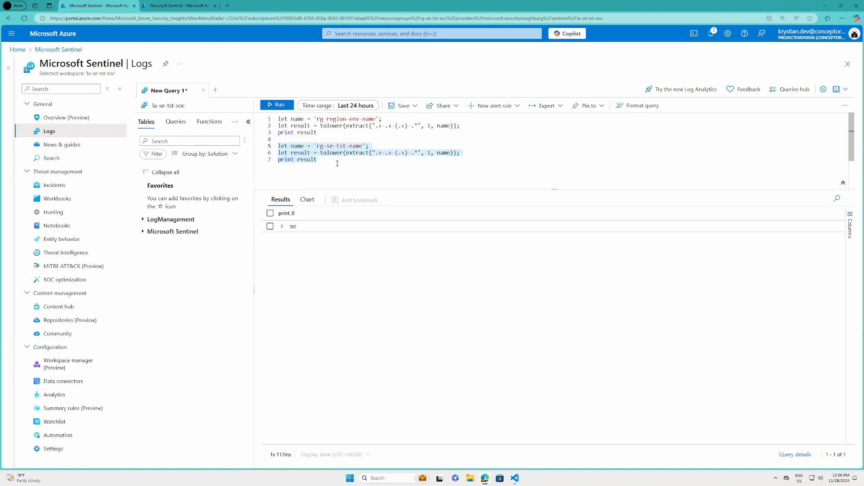
Start a new automation rule in Sentinel and name it rule-tag-by-env-production.
left_click(58, 435)
left_click(463, 61)
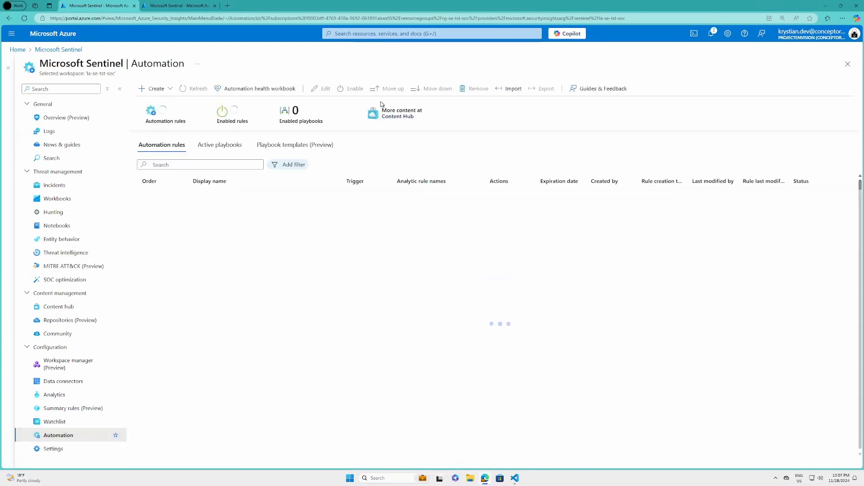
left_click(168, 88)
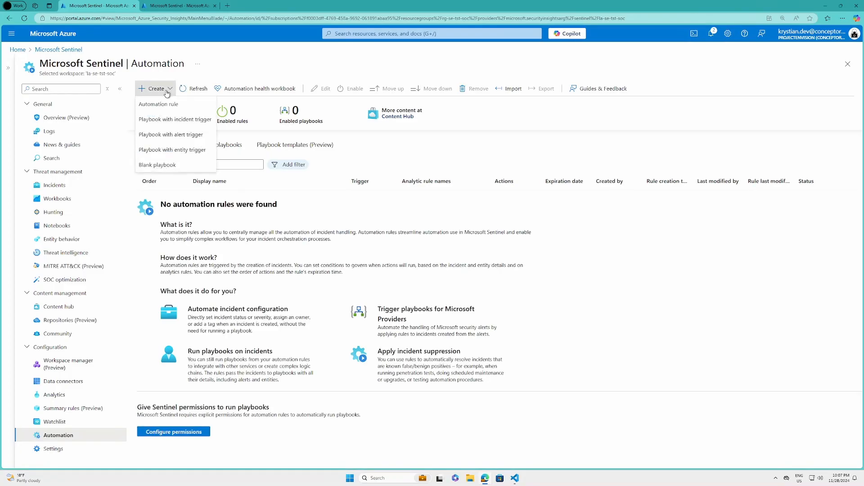
left_click(162, 107)
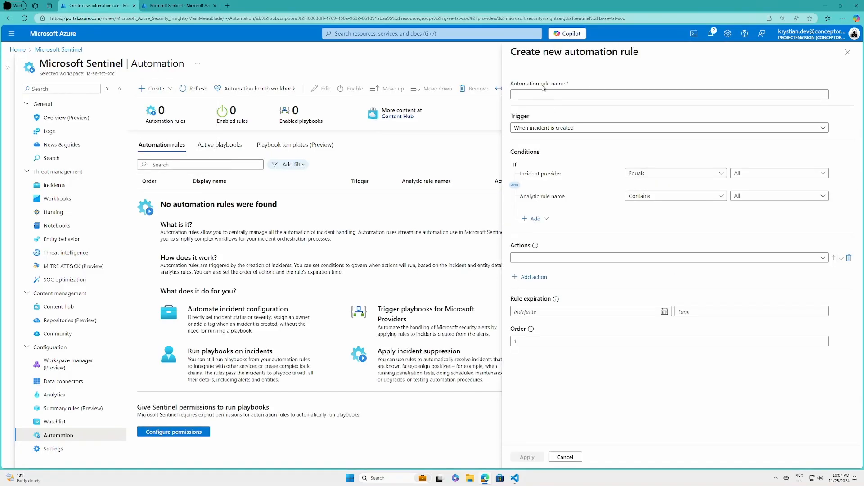
left_click(542, 93)
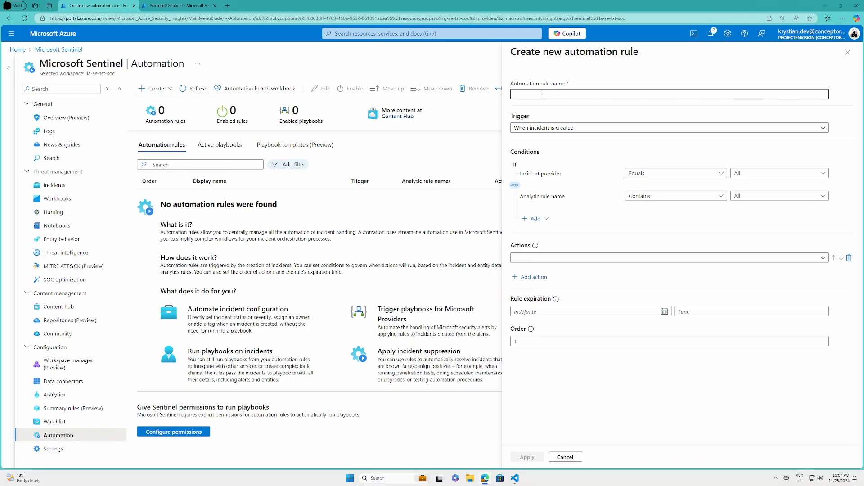
type("rule-tag")
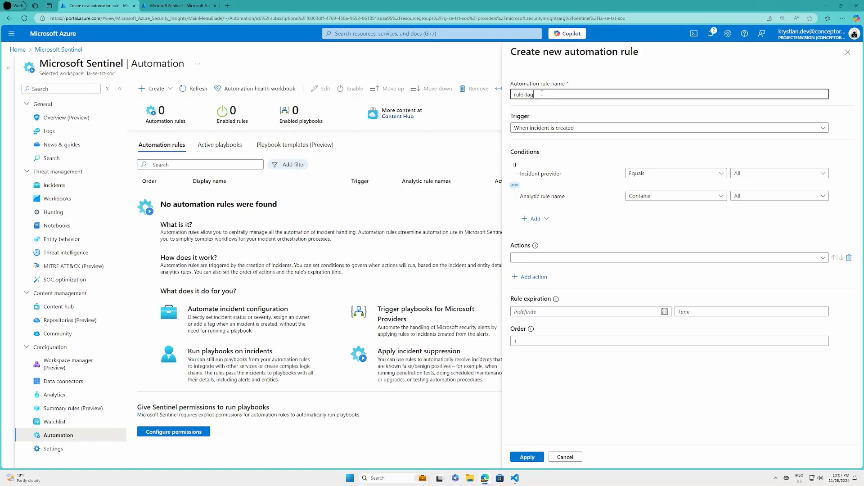
type("-by-env-production")
Check the operator and value choices of the new rule's Incident provider condition.
left_click(659, 175)
left_click(748, 177)
left_click(749, 178)
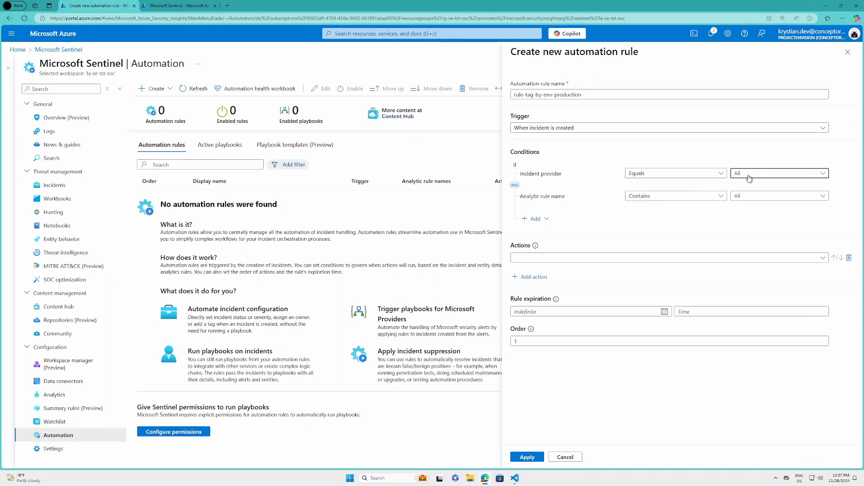
Set the production rule's Incident provider condition to Microsoft Sentinel and its Analytic rule name condition to contain Add Role Assignment.
left_click(748, 177)
left_click(738, 202)
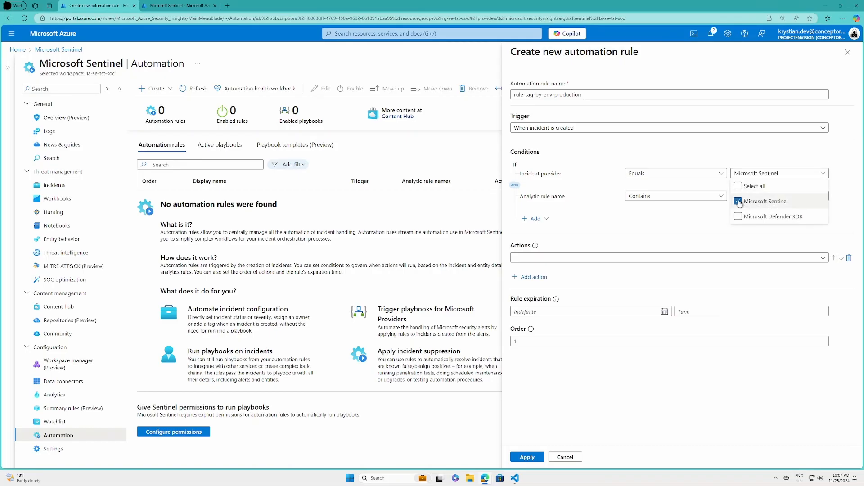
left_click(690, 214)
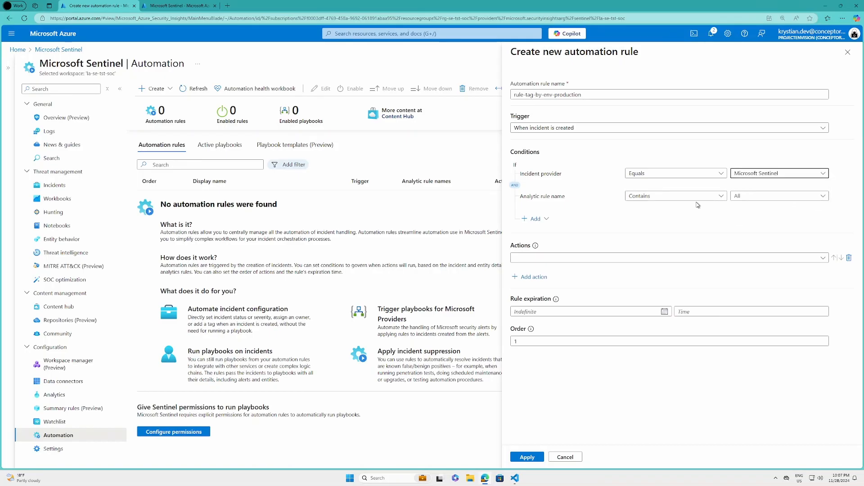
left_click(695, 201)
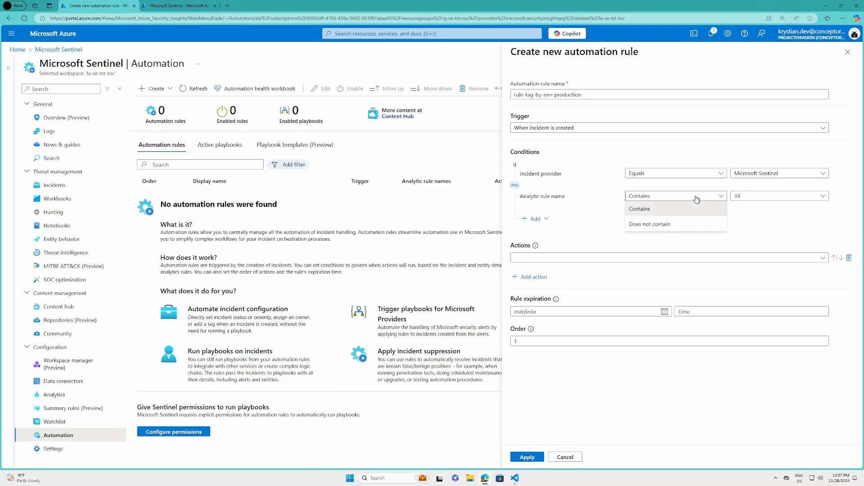
left_click(761, 197)
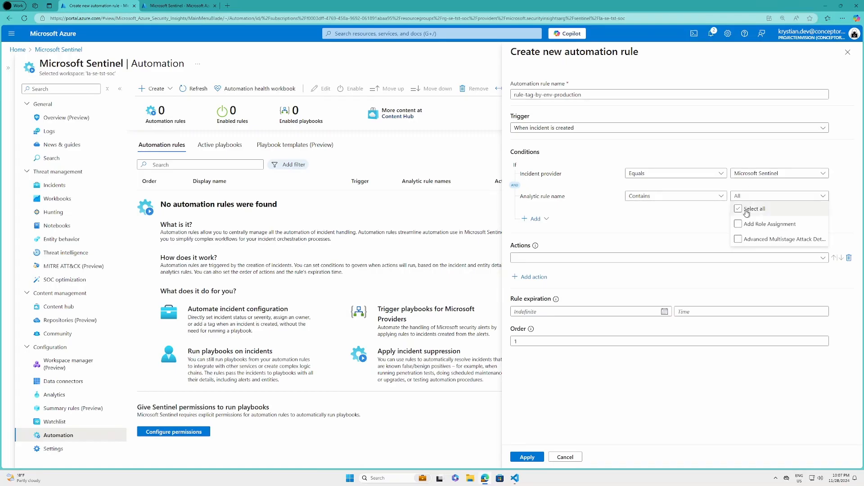
left_click(739, 224)
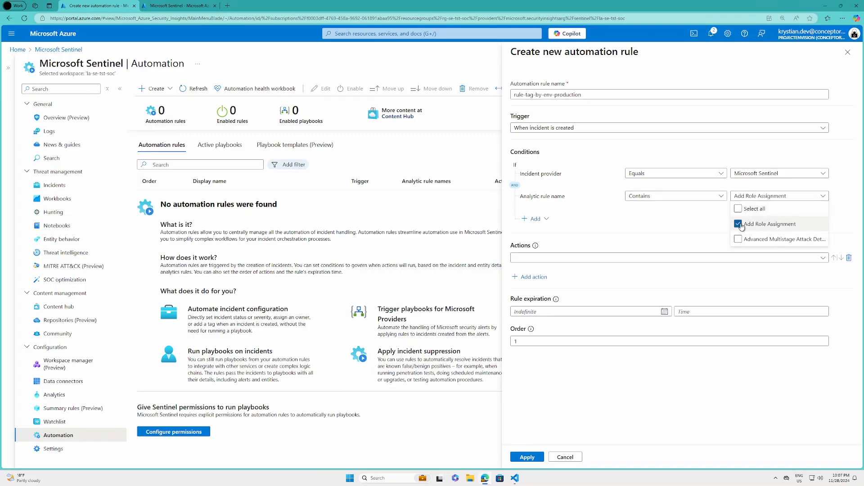
left_click(693, 213)
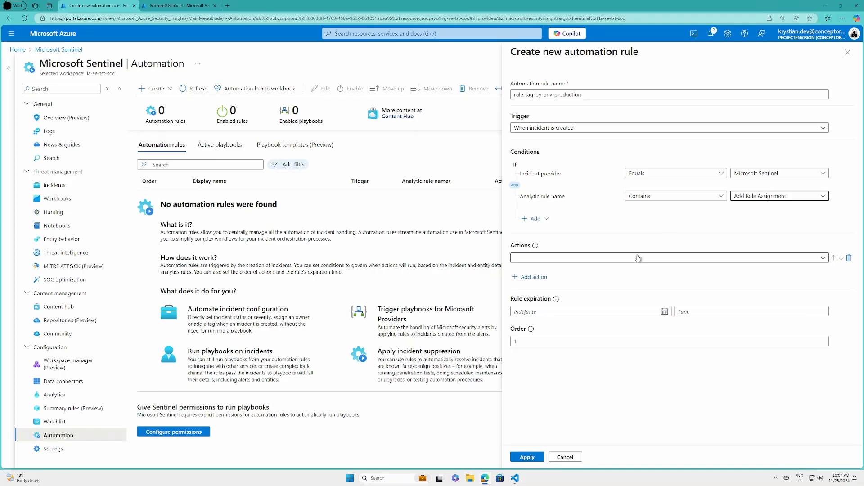
Add an And condition to the production rule requiring the Custom details key to equal Environment.
left_click(547, 219)
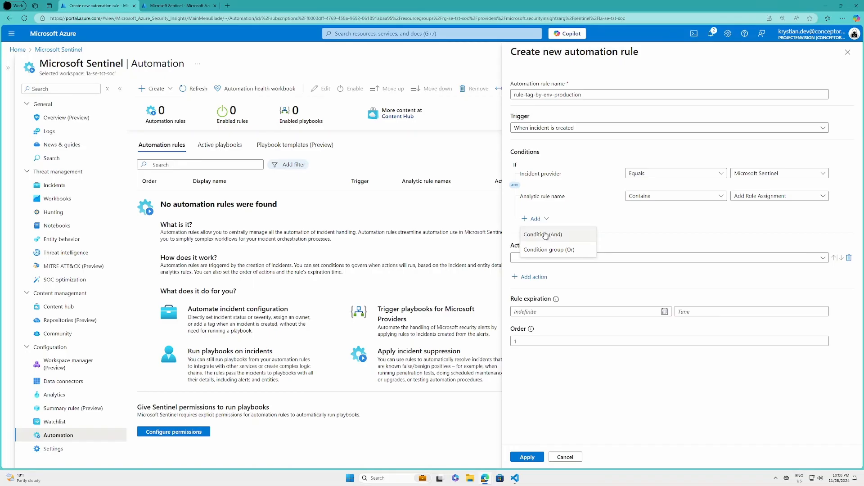
left_click(544, 235)
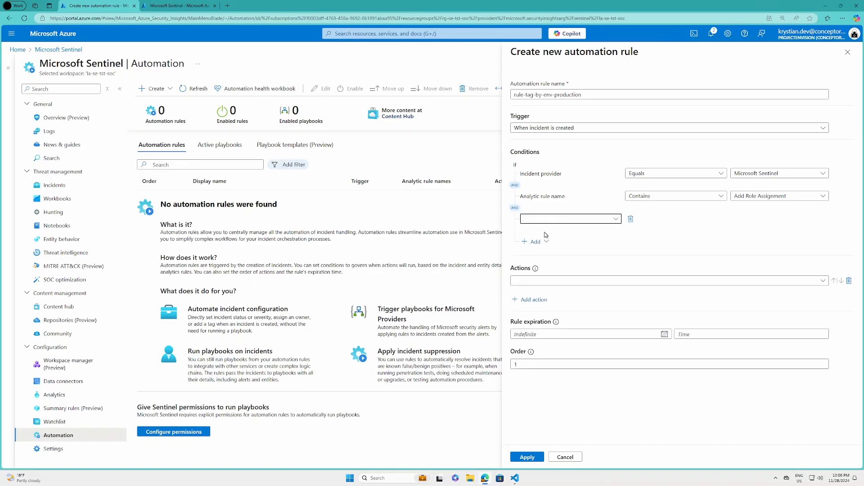
left_click(591, 223)
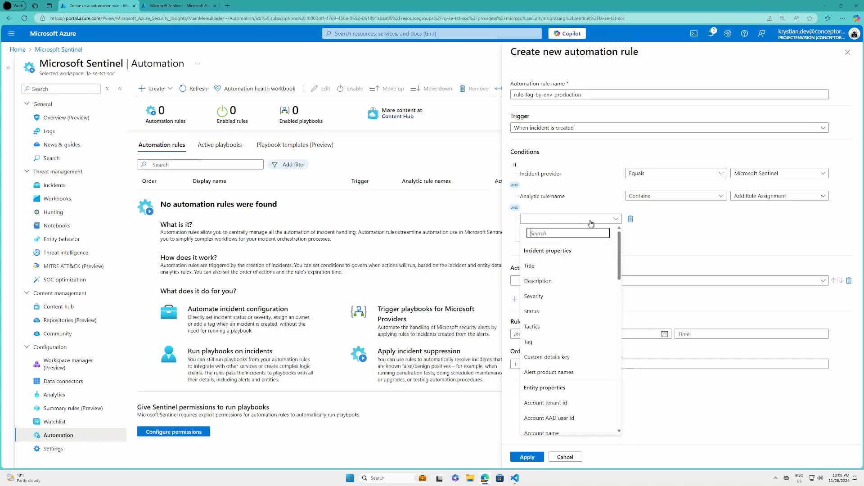
left_click(565, 357)
left_click(683, 220)
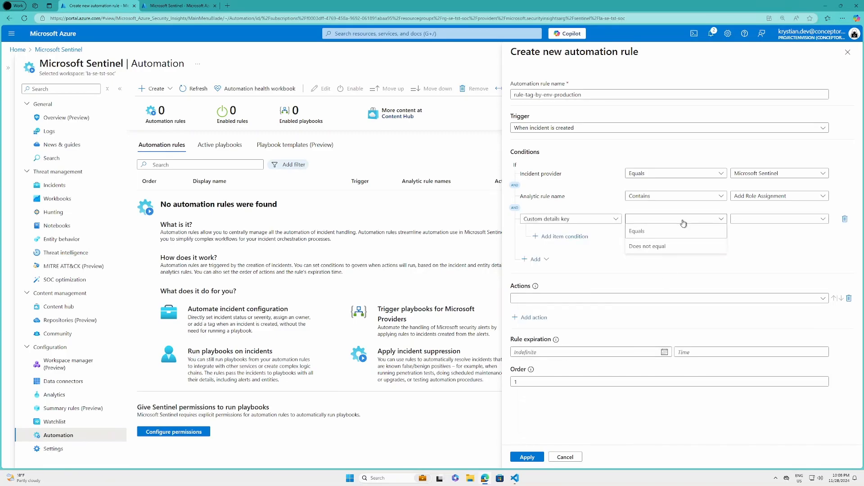
left_click(680, 237)
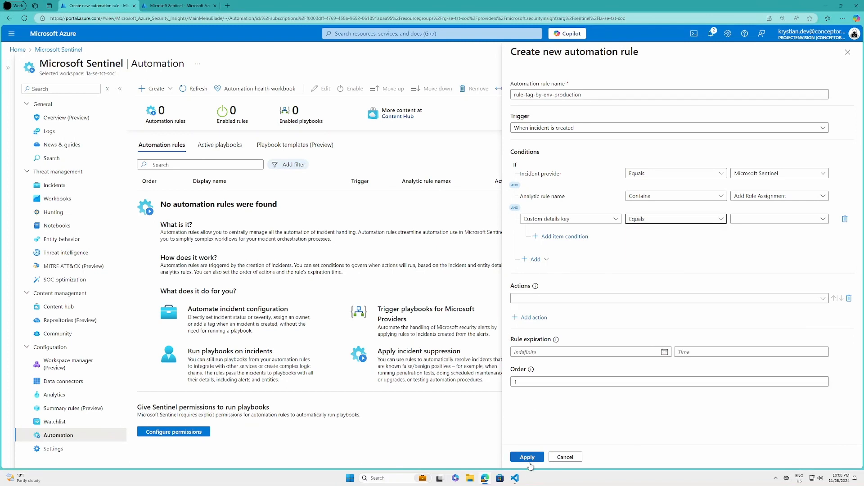
mouse_move(520, 479)
left_click(779, 218)
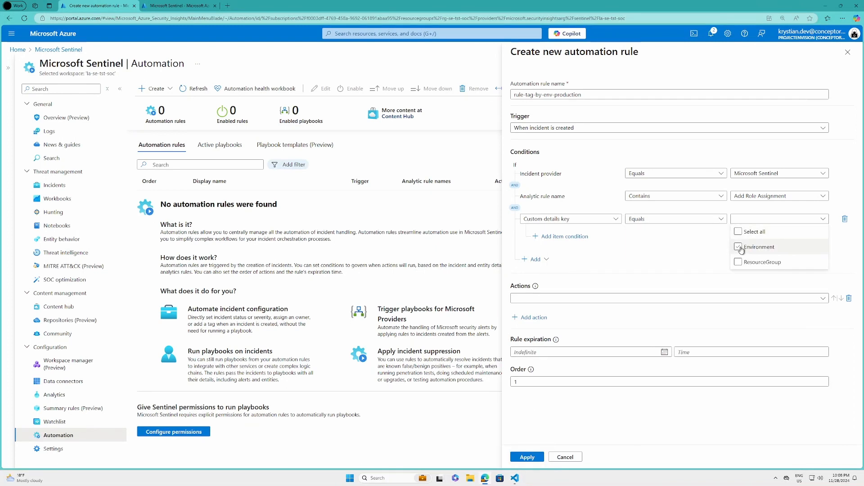
left_click(739, 248)
left_click(703, 236)
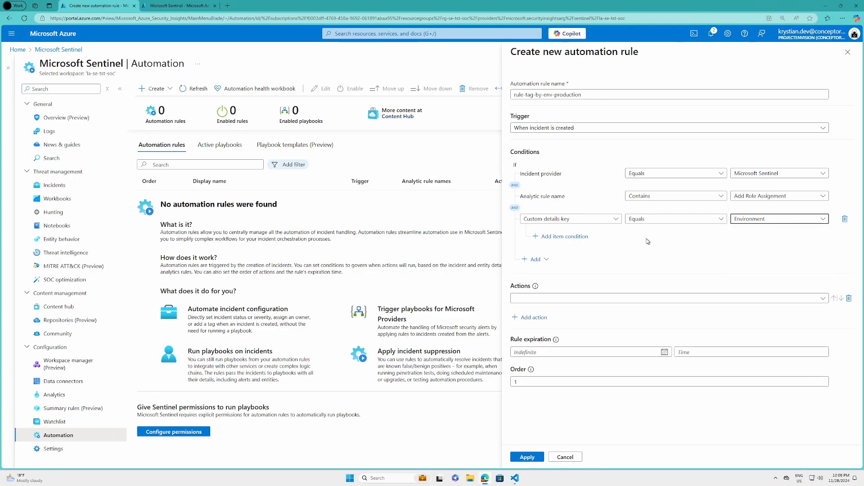
Add an item condition under the Environment key requiring the Custom details value to contain prd.
left_click(582, 238)
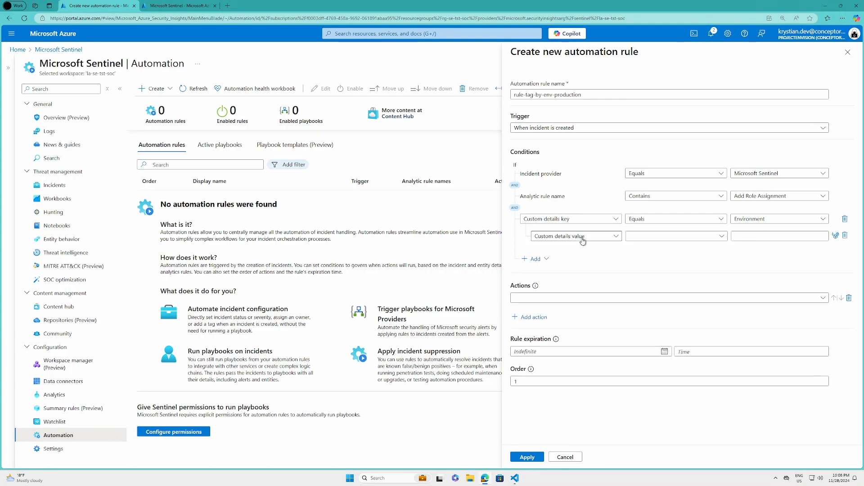
left_click(653, 238)
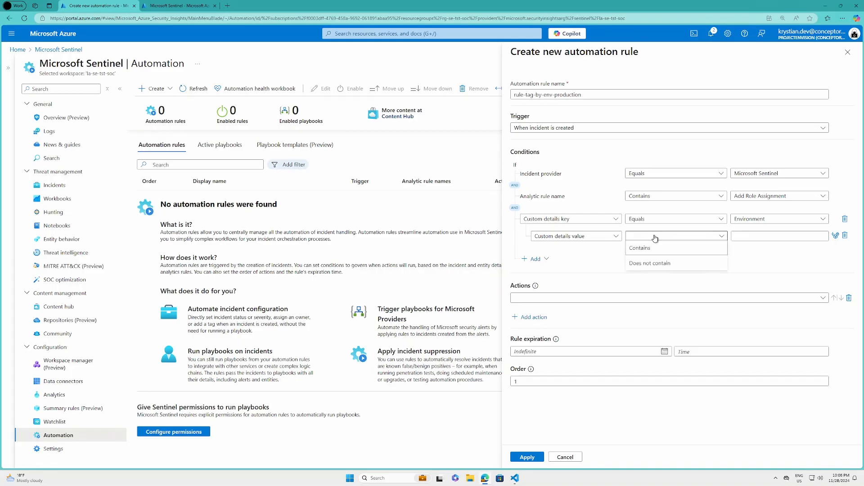
left_click(654, 249)
left_click(752, 237)
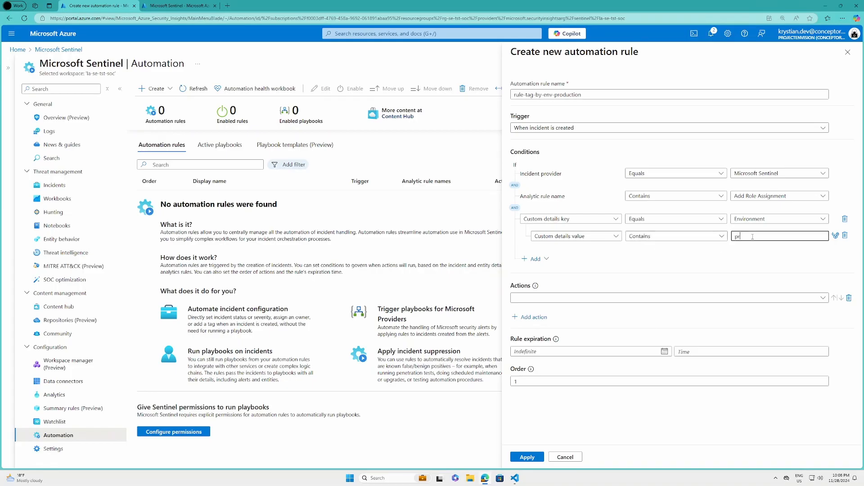
Set the rule's action to Add tags with the tag production, and save the automation rule.
left_click(644, 298)
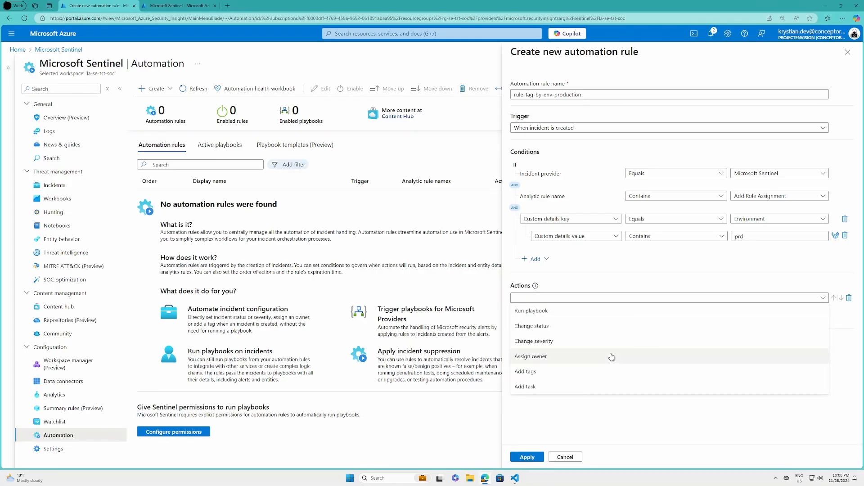
left_click(604, 372)
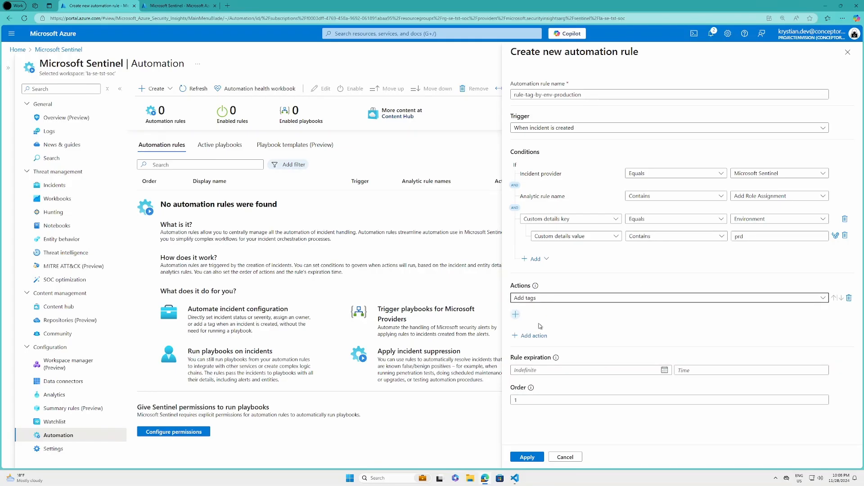
left_click(516, 315)
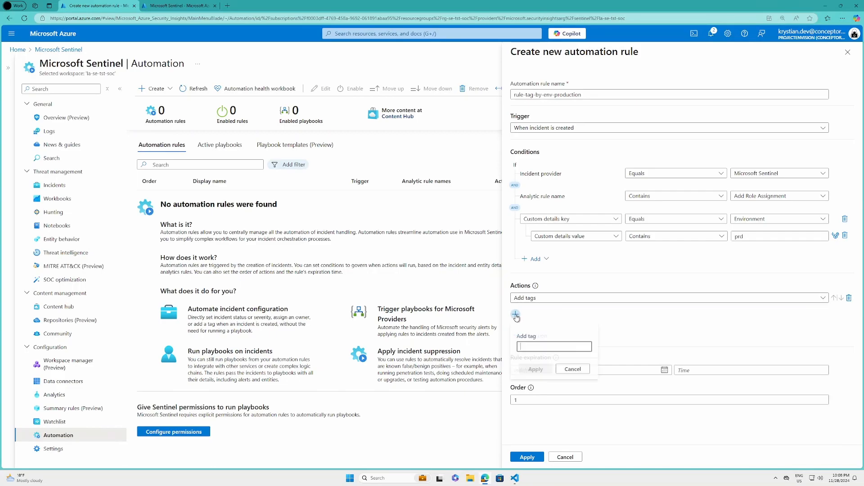
type("pro")
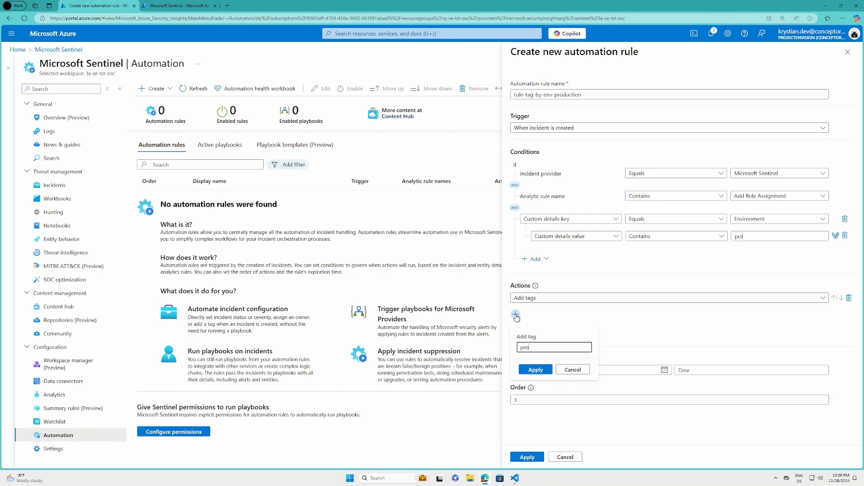
type("duction")
left_click(536, 370)
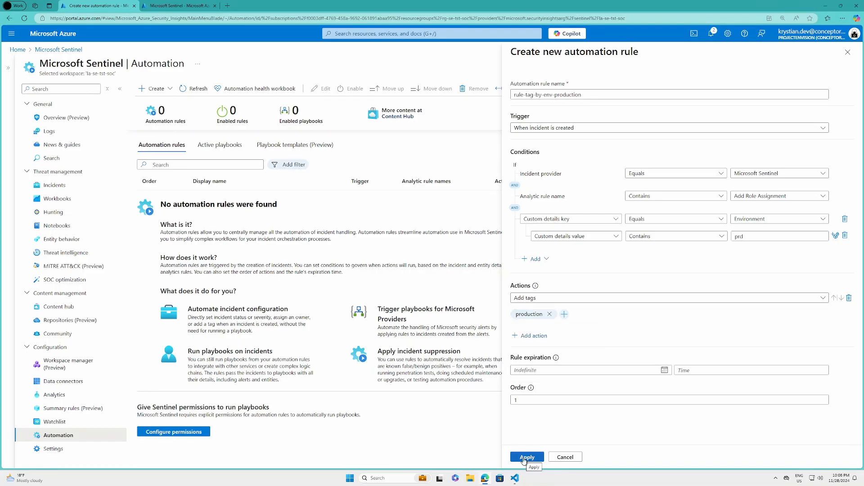
left_click(526, 457)
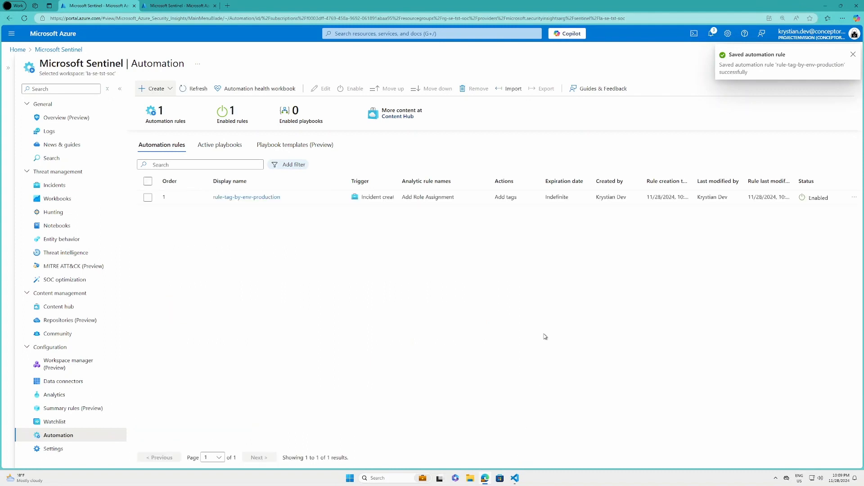
Start a second automation rule and name it rule-tag-by-env-test.
left_click(168, 95)
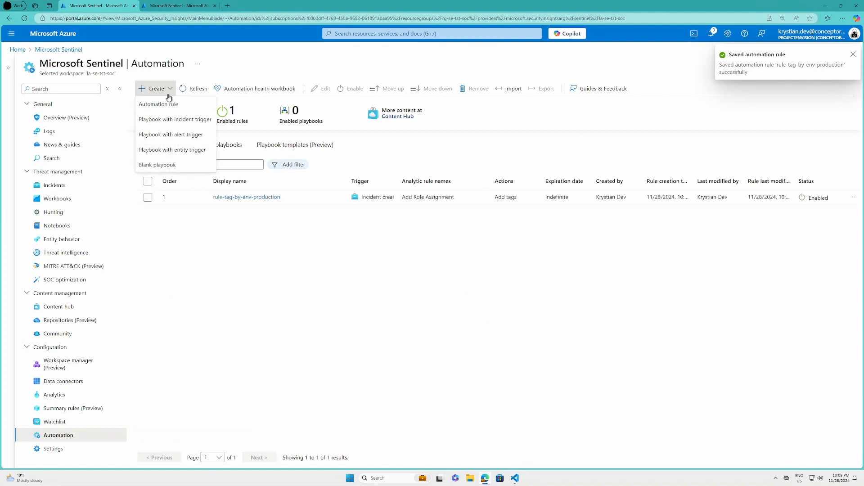
left_click(199, 108)
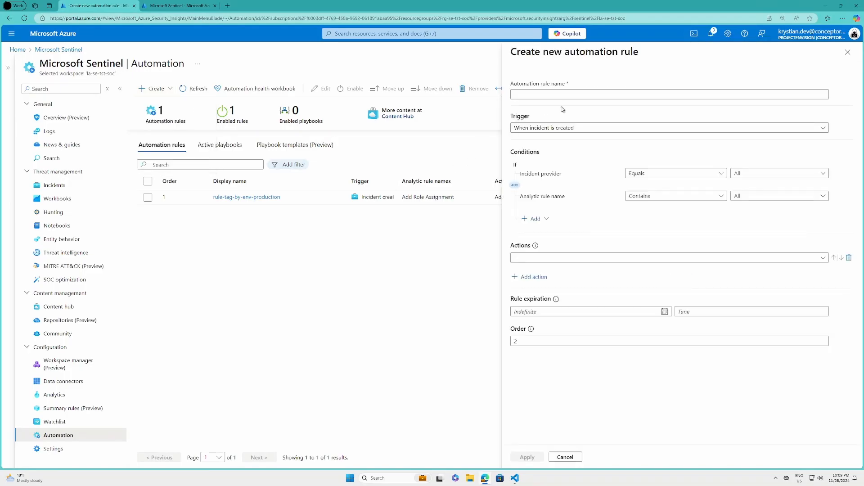
left_click(556, 95)
type("rule-tag-by-env-production")
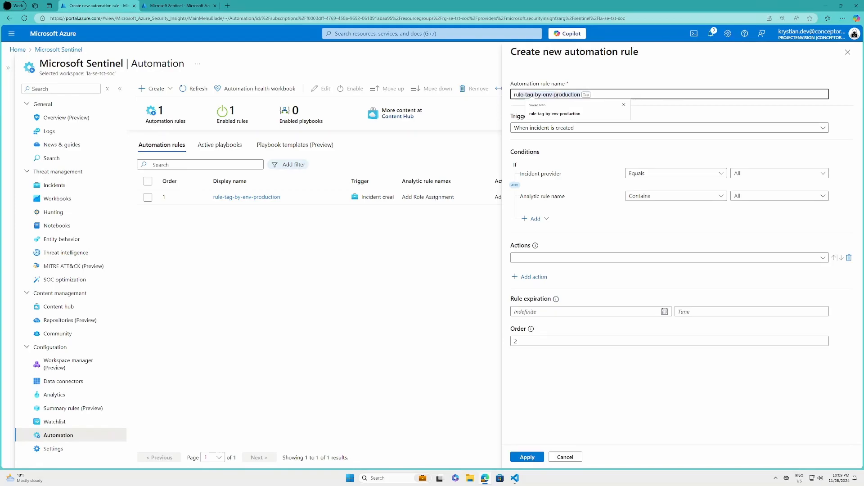
key("Tab")
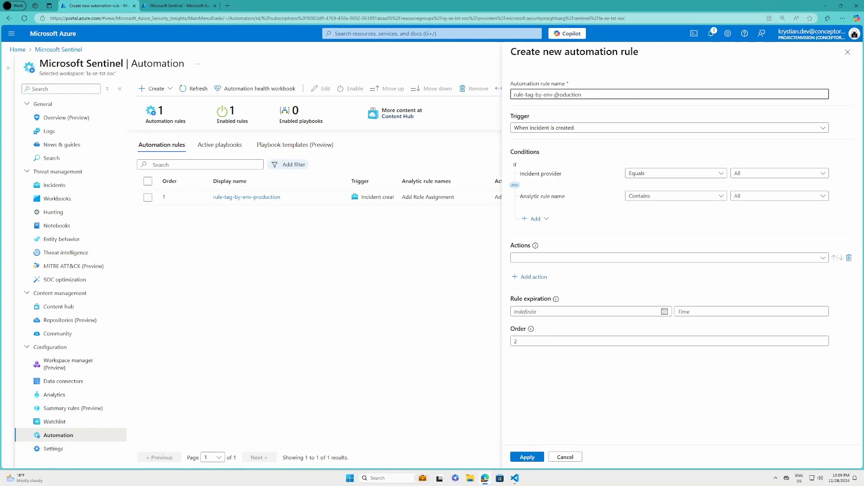
key("BackSpace")
key("BackSpace")
key("BackSpace")
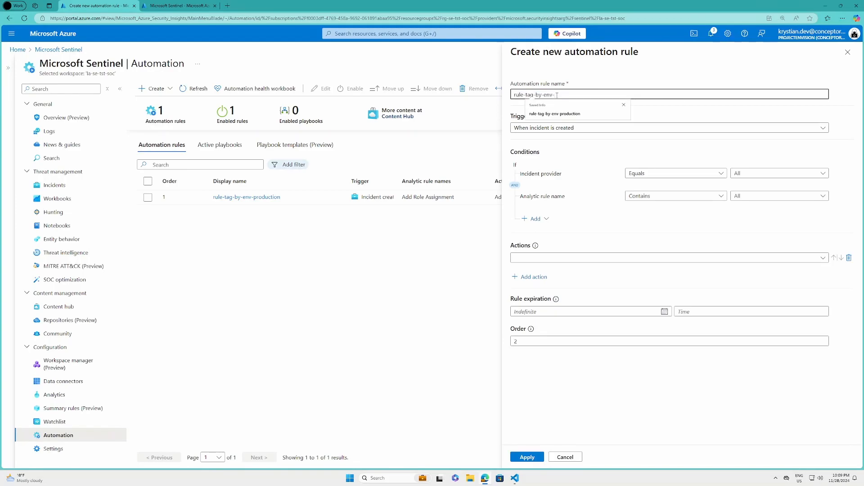
type("test")
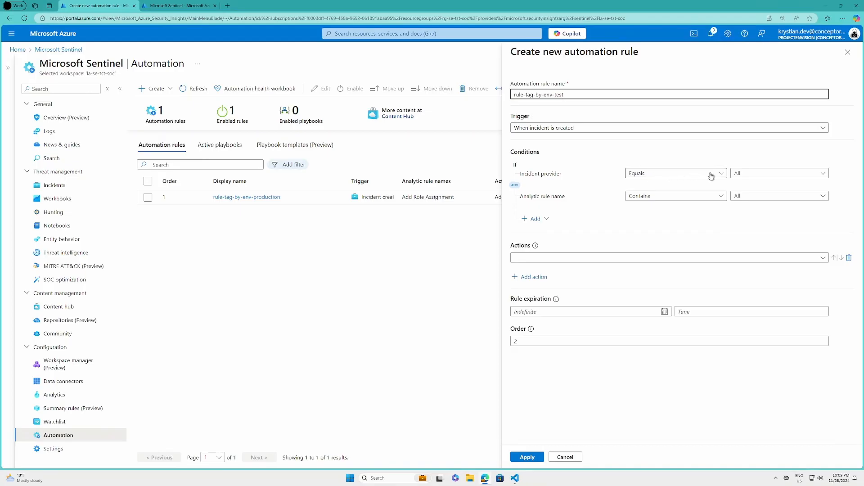
Limit the test rule to incidents from Microsoft Sentinel whose analytic rule name contains Add Role Assignment.
left_click(762, 173)
left_click(753, 202)
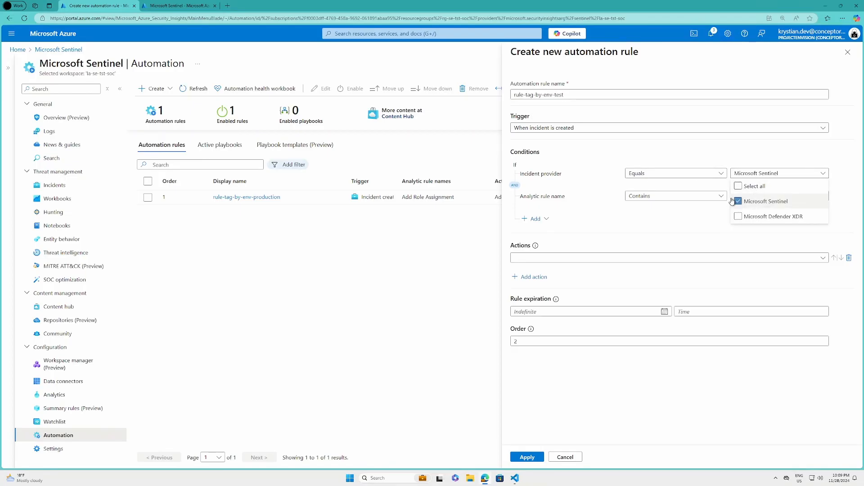
left_click(680, 198)
left_click(742, 198)
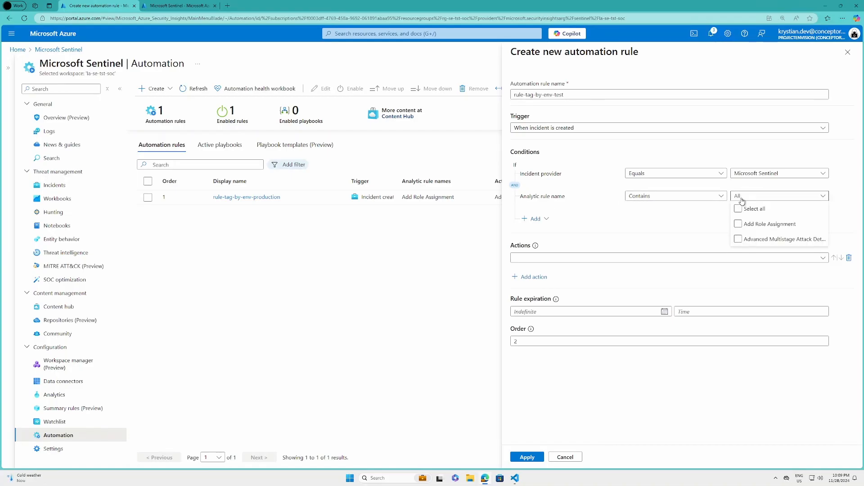
left_click(739, 225)
left_click(683, 208)
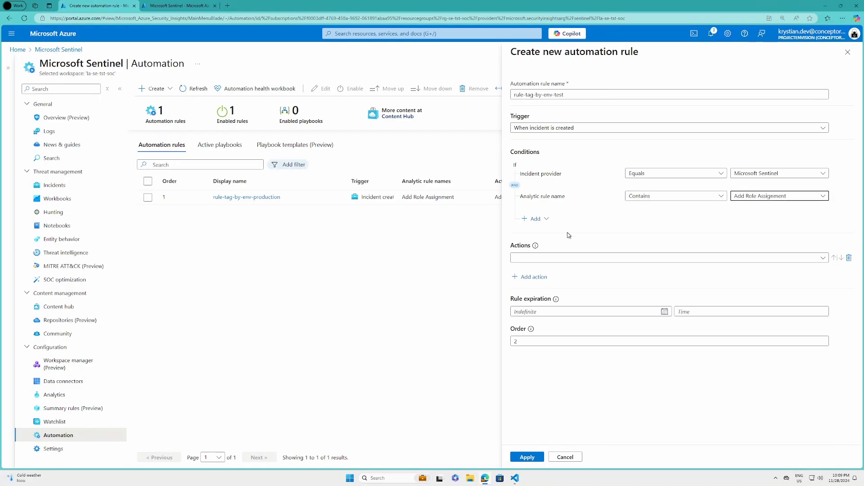
Add a third condition to the test rule requiring the Custom details key to equal Environment.
left_click(546, 220)
left_click(543, 235)
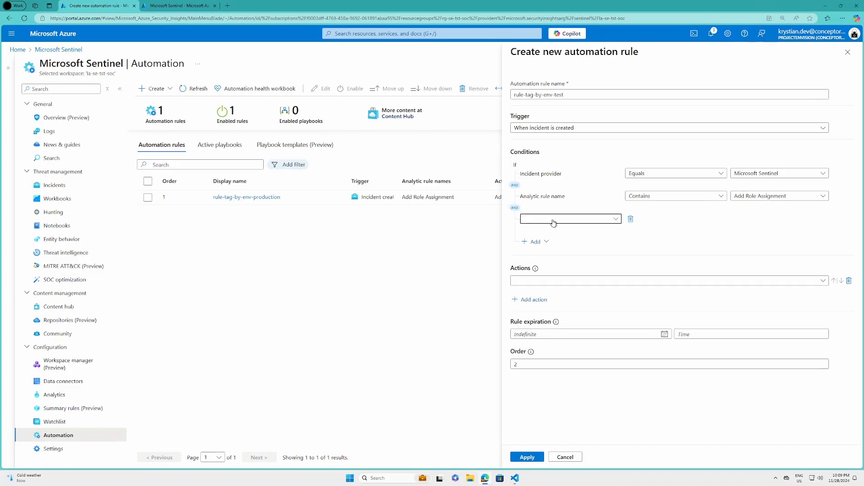
left_click(554, 220)
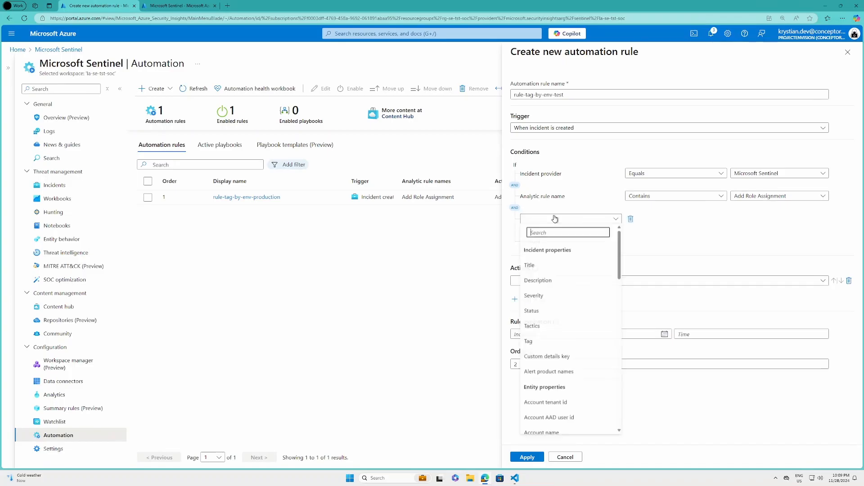
left_click(553, 357)
left_click(665, 219)
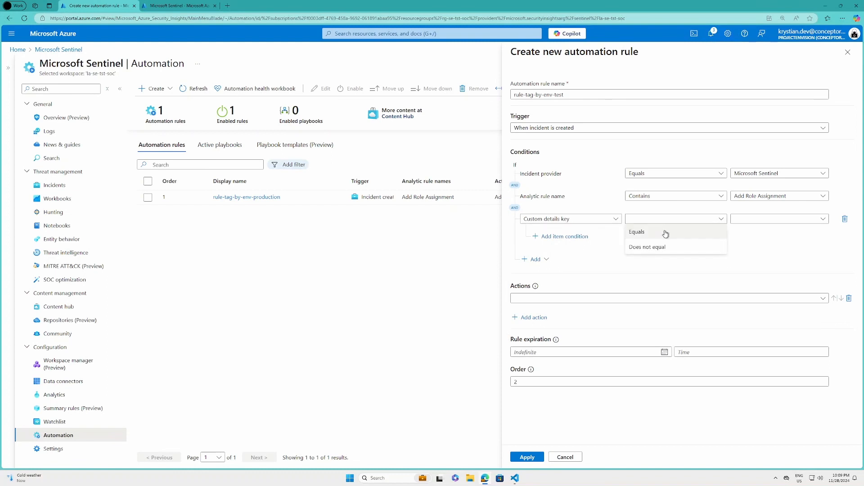
left_click(675, 231)
left_click(811, 219)
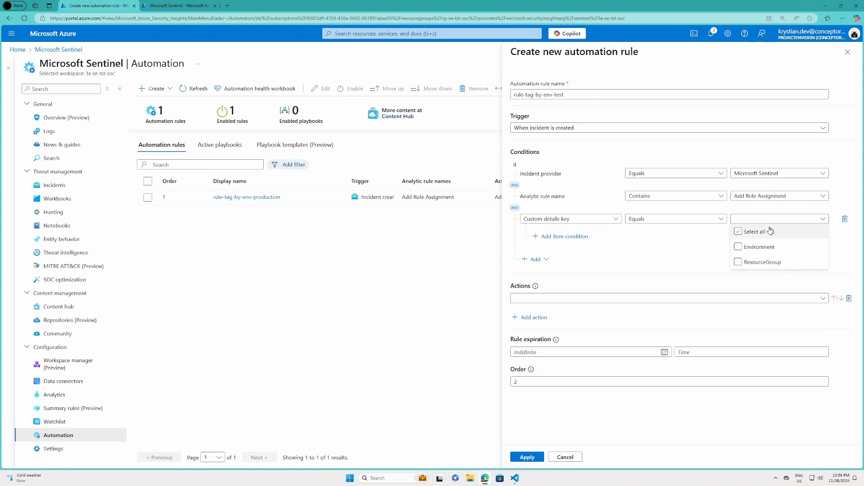
left_click(754, 247)
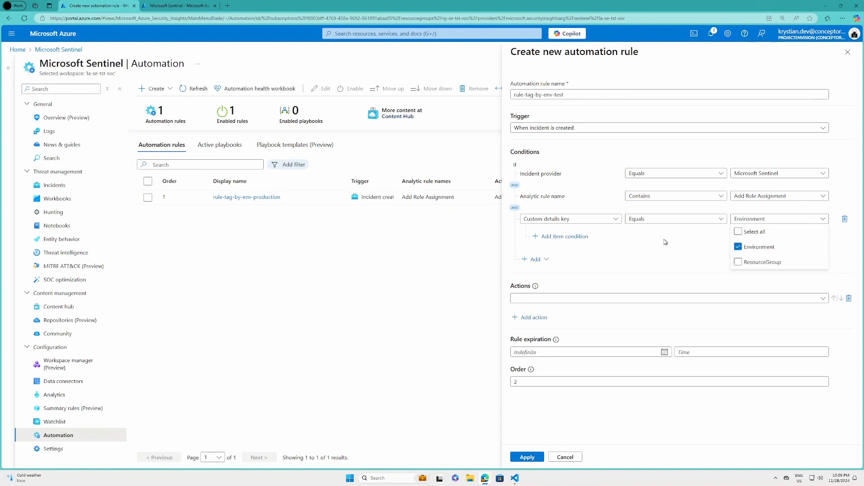
Add an item condition under the Environment key requiring the Custom details value to contain tst.
left_click(584, 238)
left_click(584, 237)
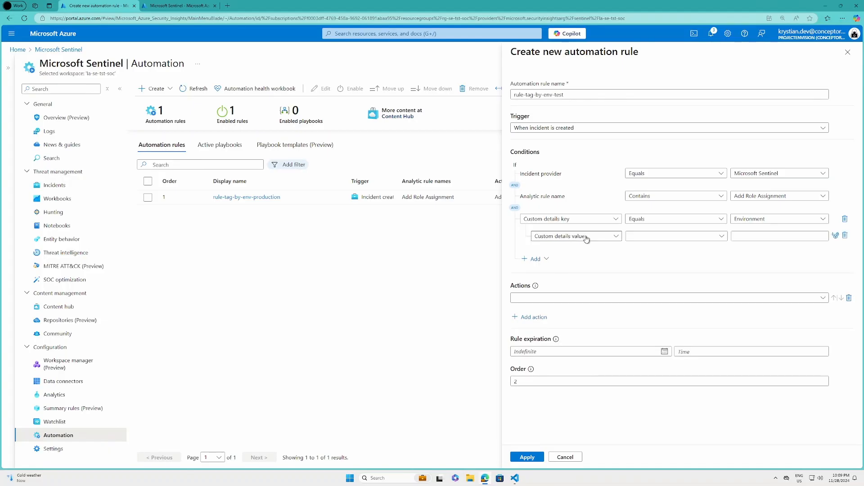
left_click(640, 237)
left_click(642, 250)
left_click(750, 237)
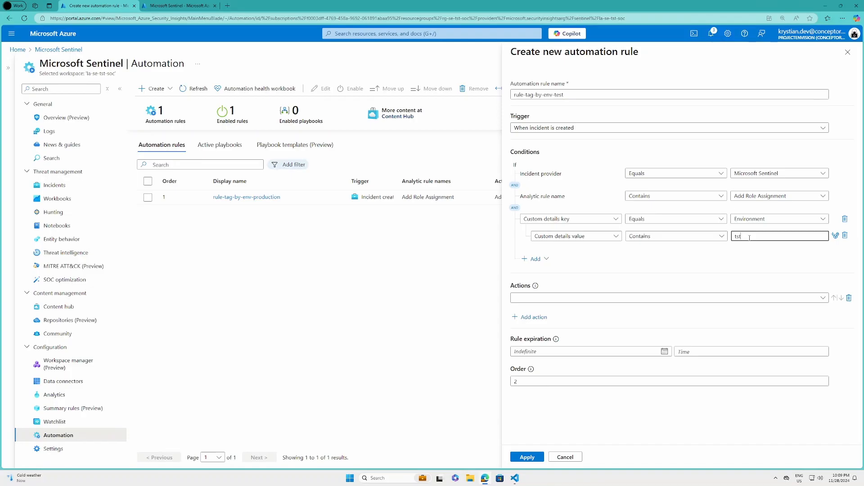
Set the test rule's action to Add tags with the tag test, and save the automation rule.
left_click(675, 299)
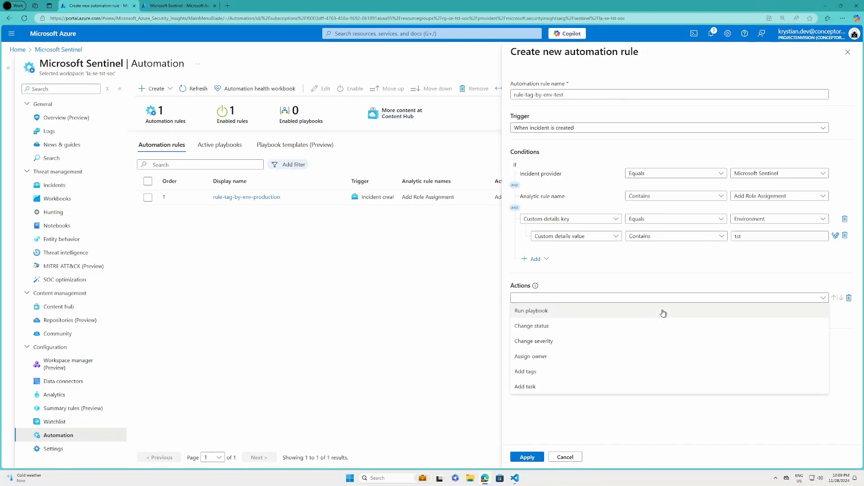
left_click(597, 371)
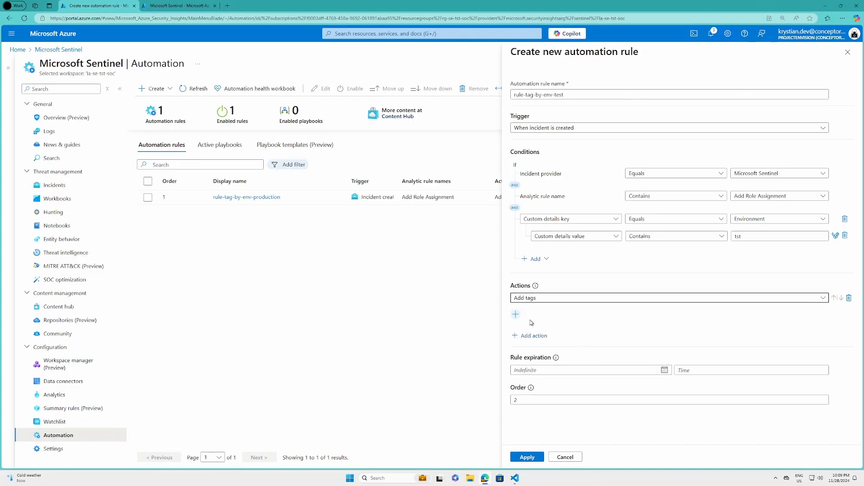
left_click(517, 315)
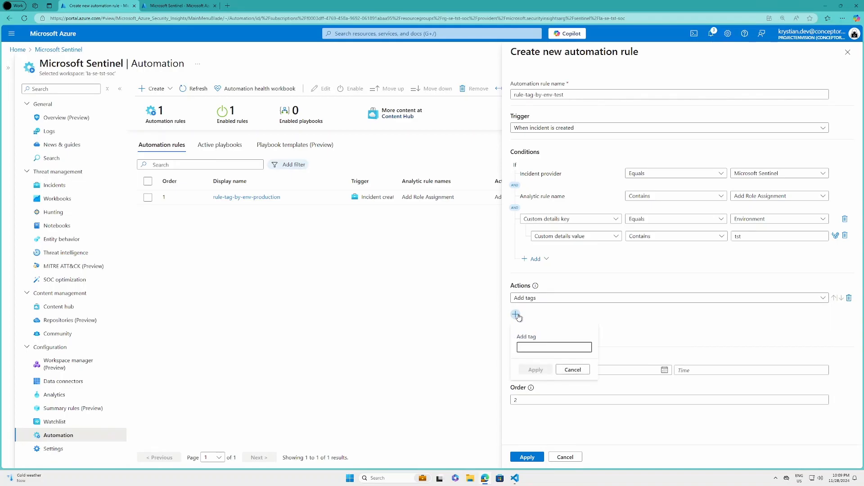
type("test")
left_click(536, 370)
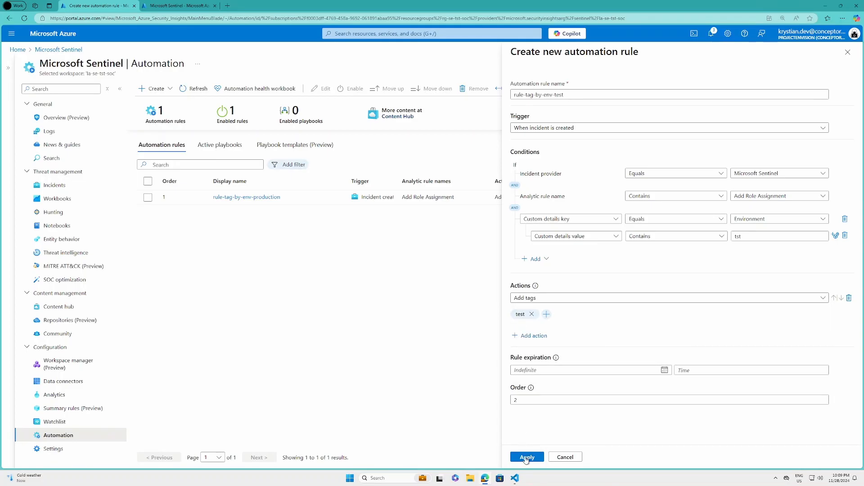
left_click(526, 458)
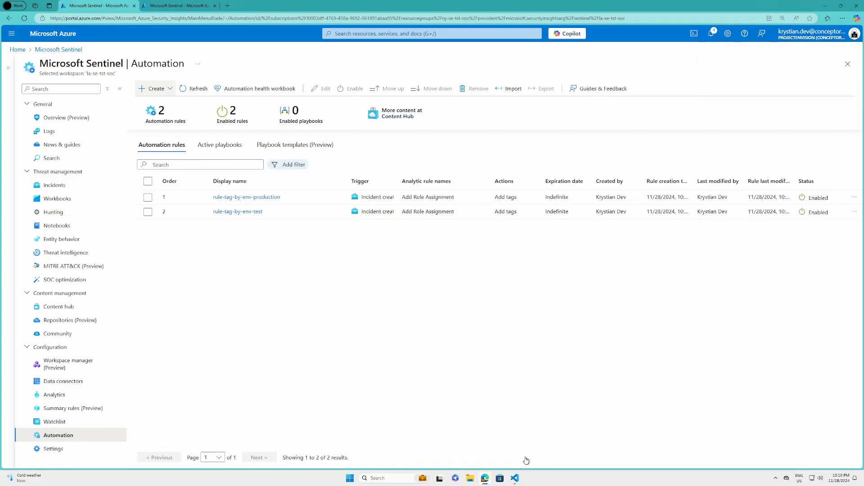
In the other portal session, filter the resource groups by app and open rg-se-prd-app01.
left_click(191, 6)
left_click(374, 33)
type("resource grou")
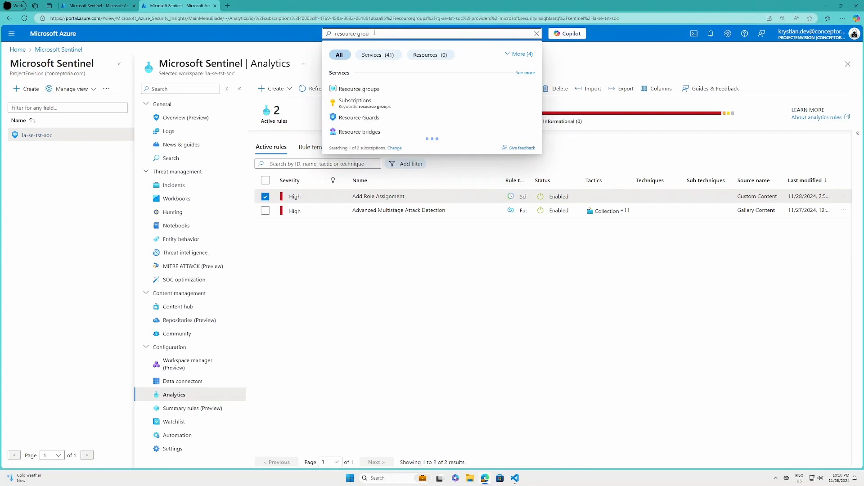
left_click(366, 88)
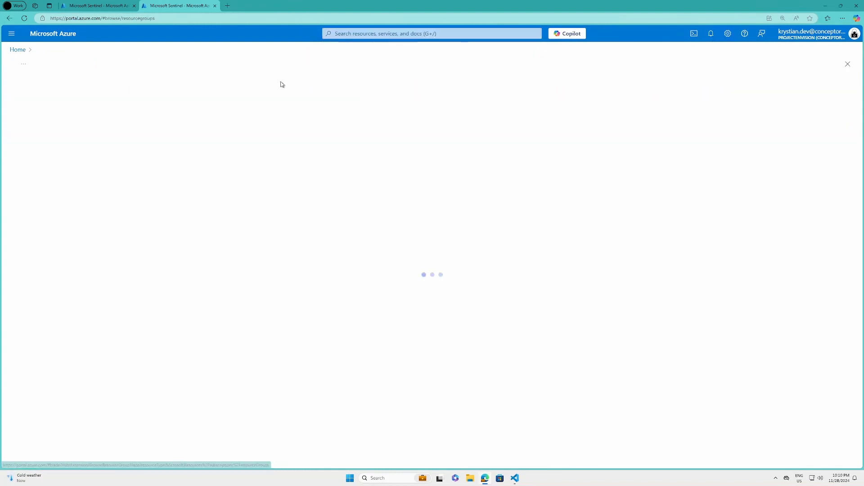
left_click(76, 126)
type("app")
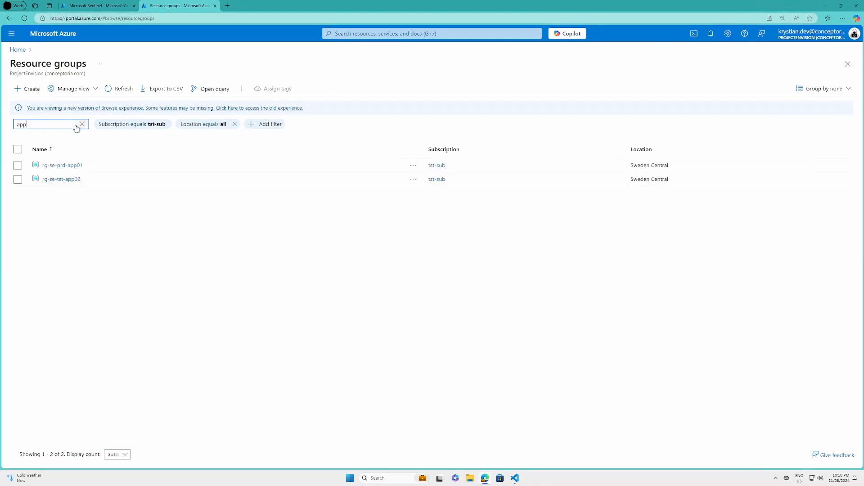
left_click(51, 166)
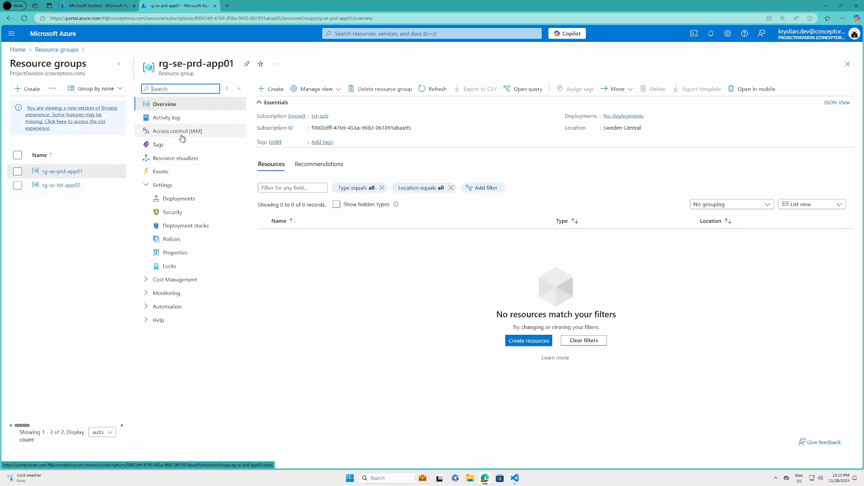
Start a role assignment in the access control of rg-se-prd-app01 and choose the Reader role.
left_click(182, 131)
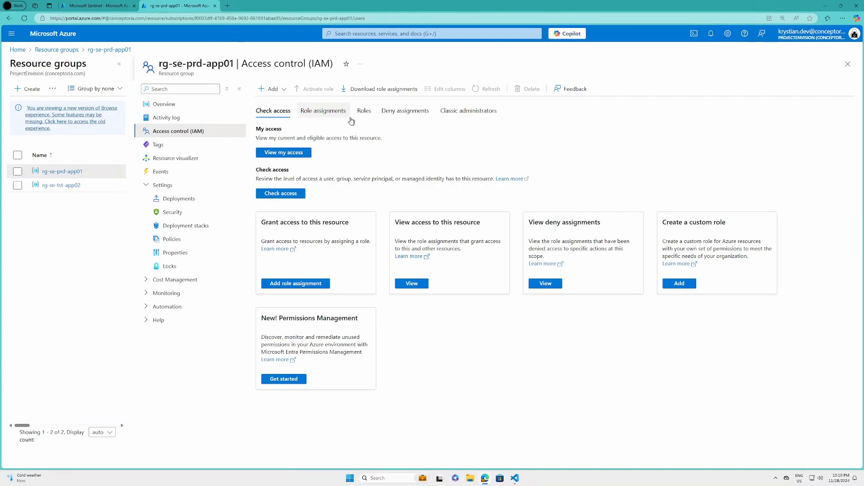
left_click(271, 89)
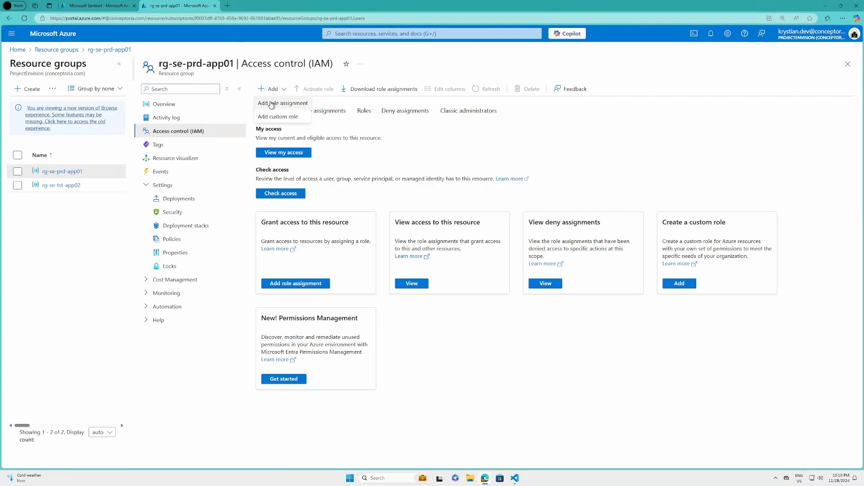
left_click(271, 103)
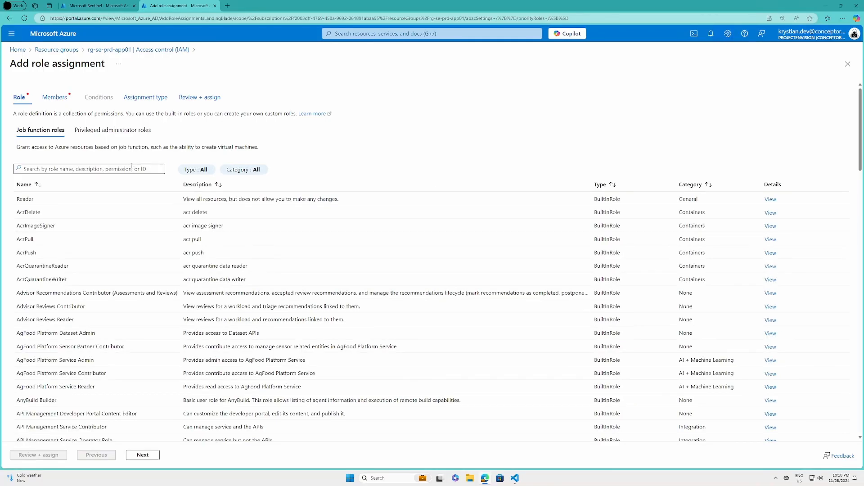
left_click(116, 197)
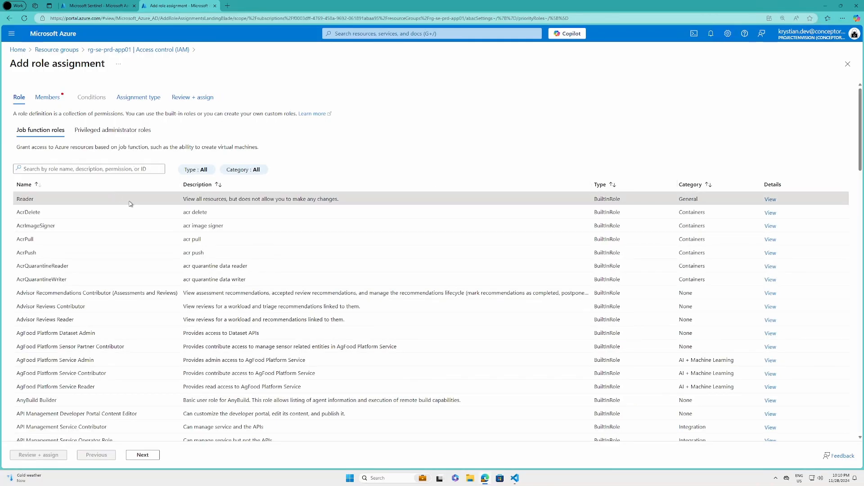
left_click(142, 454)
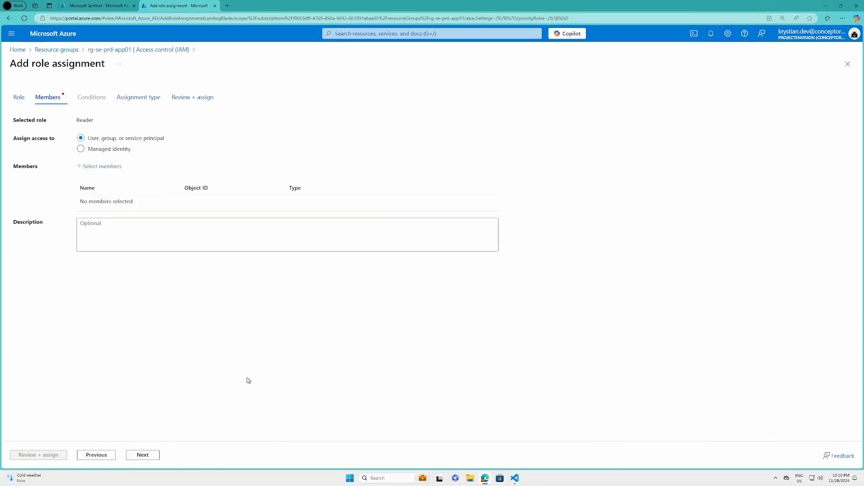
Search the directory for tester and add the matching user account as the member of the production role assignment.
left_click(111, 166)
type("tester")
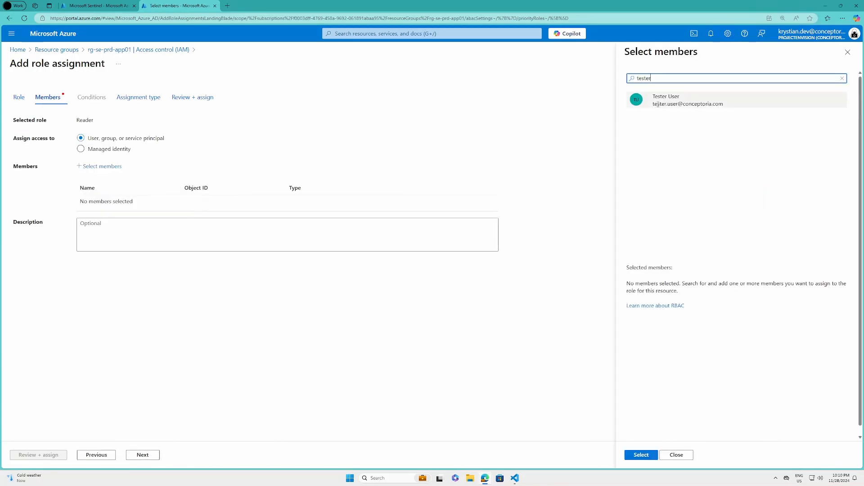
left_click(681, 100)
left_click(639, 455)
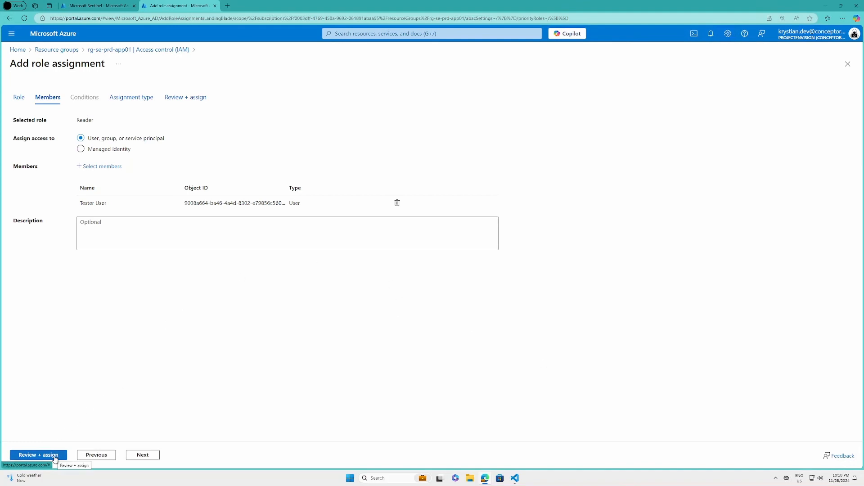
Set the assignment type to Active and complete the Reader role assignment on rg-se-prd-app01.
left_click(135, 458)
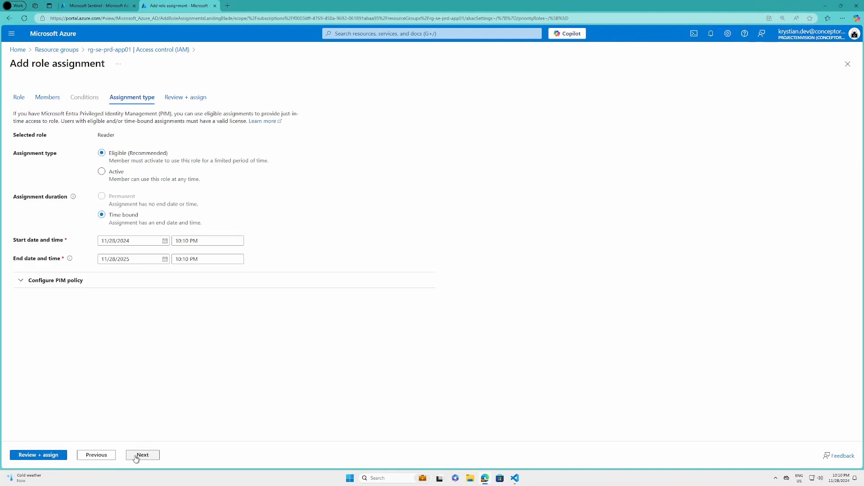
left_click(120, 172)
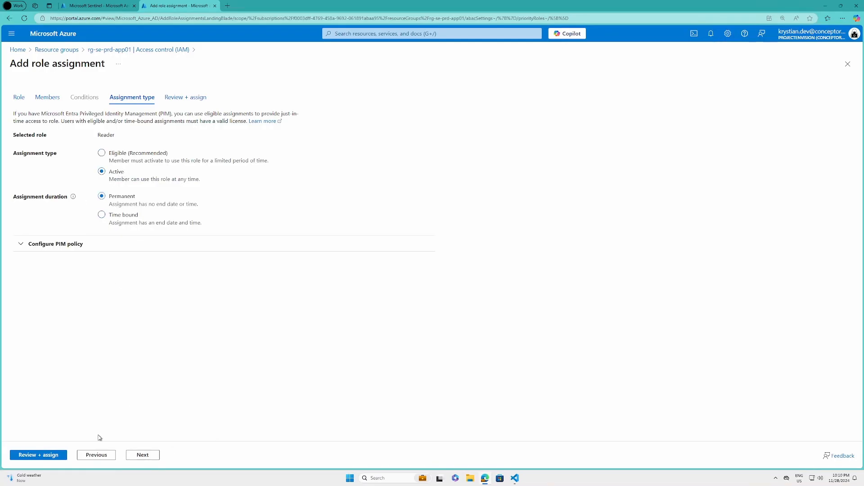
left_click(50, 456)
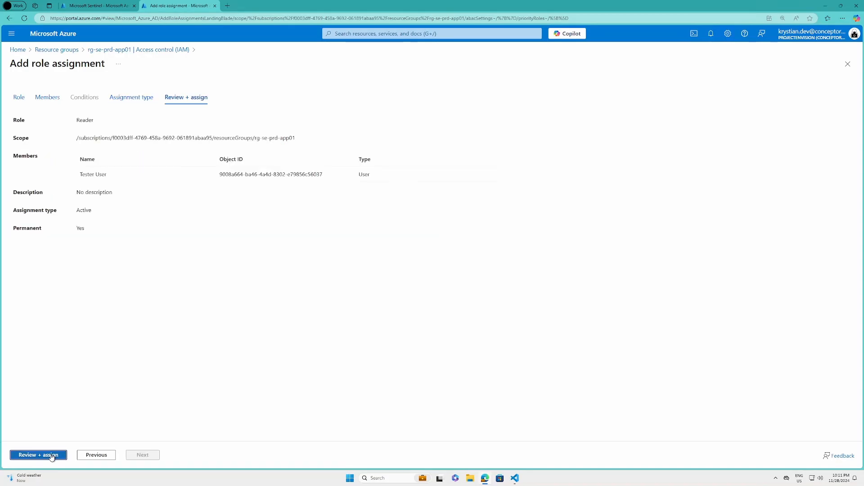
left_click(51, 456)
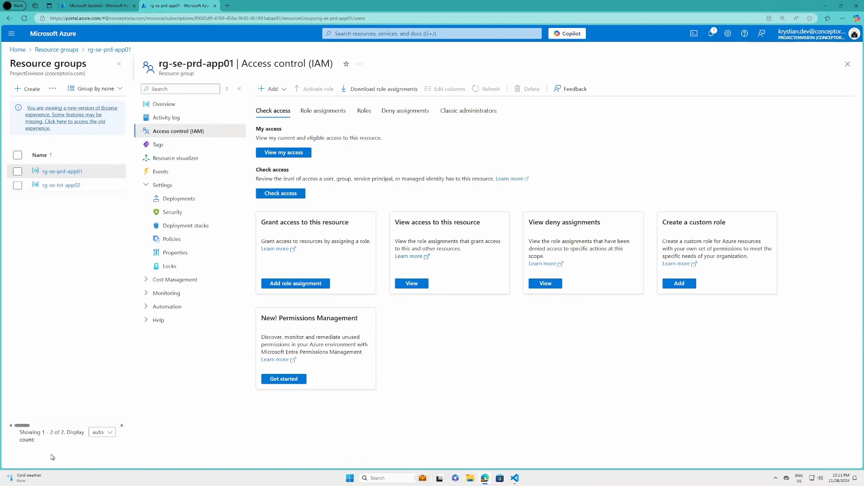
Start a role assignment in the access control of rg-se-tst-app02 with the Reader role.
left_click(63, 185)
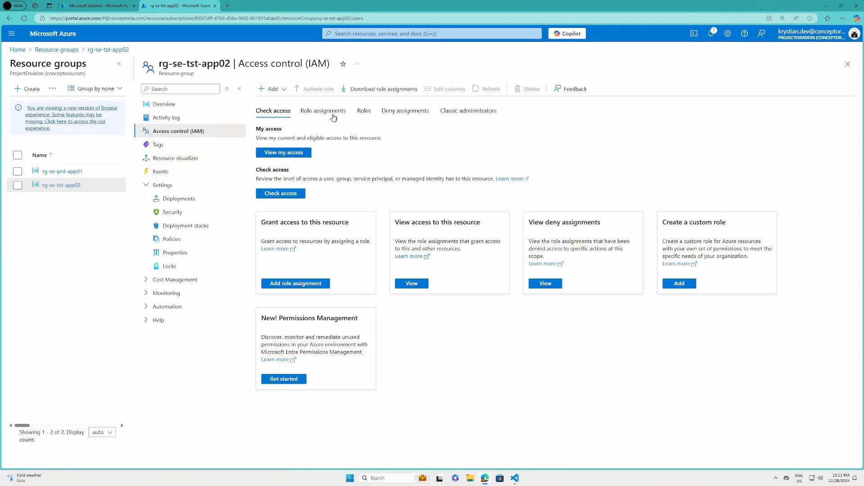
left_click(273, 90)
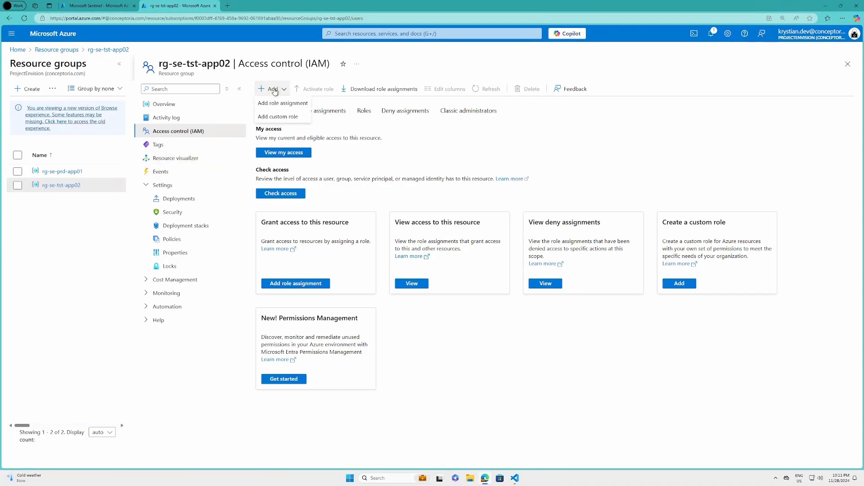
left_click(280, 104)
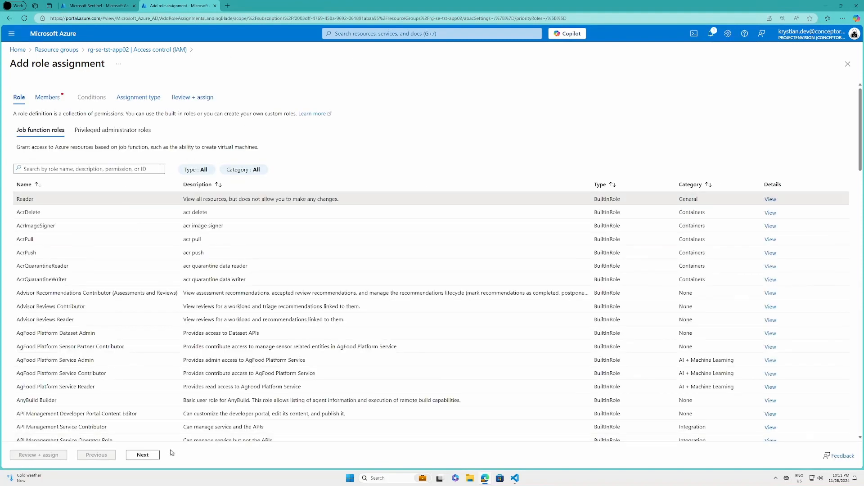
left_click(144, 456)
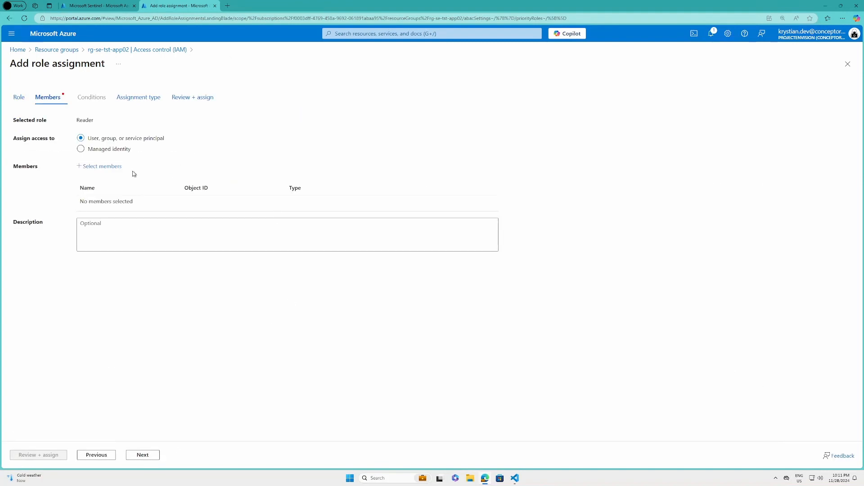
Search members for test, add the tester user account to the rg-se-tst-app02 assignment, and proceed to the assignment type settings.
left_click(116, 170)
type("test")
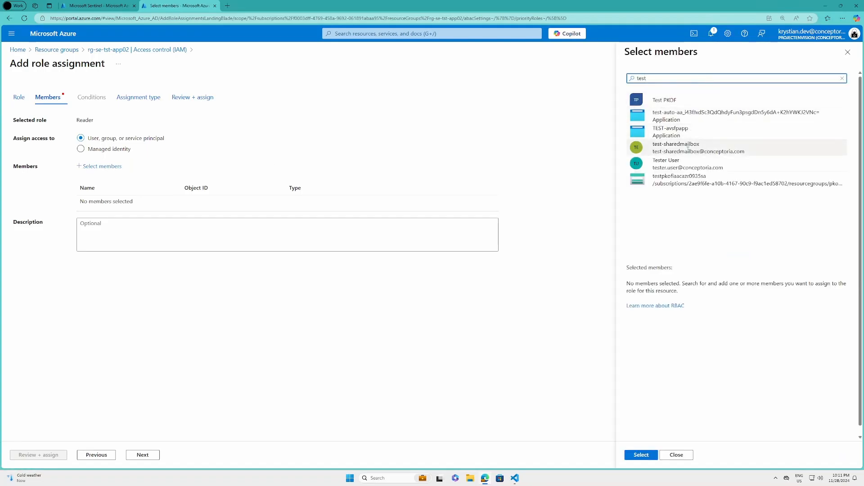
left_click(683, 165)
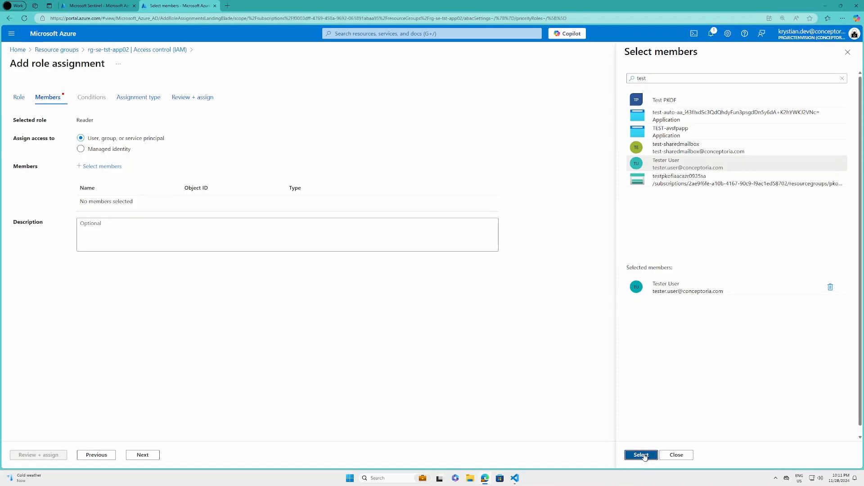
left_click(641, 455)
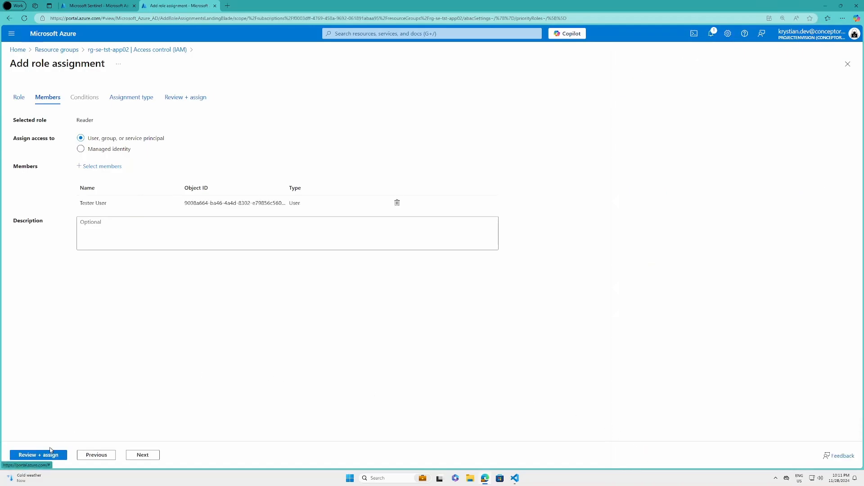
left_click(141, 456)
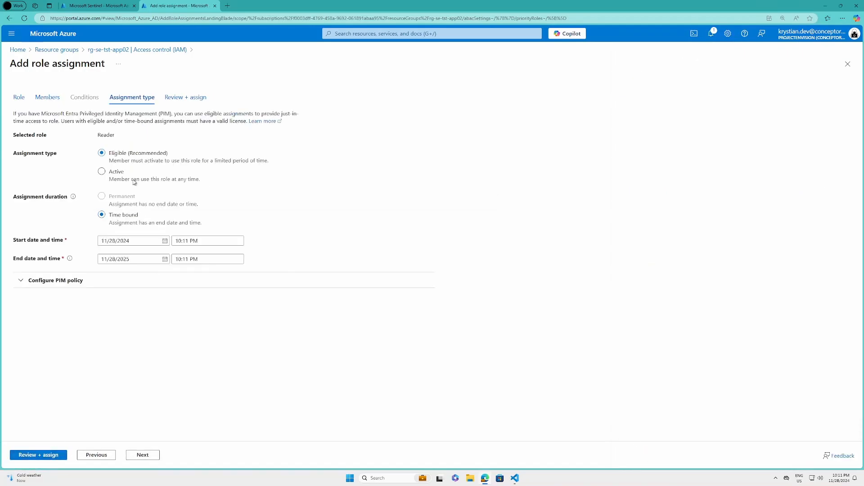
Set the assignment type to Active and complete the Reader role assignment on rg-se-tst-app02.
left_click(111, 171)
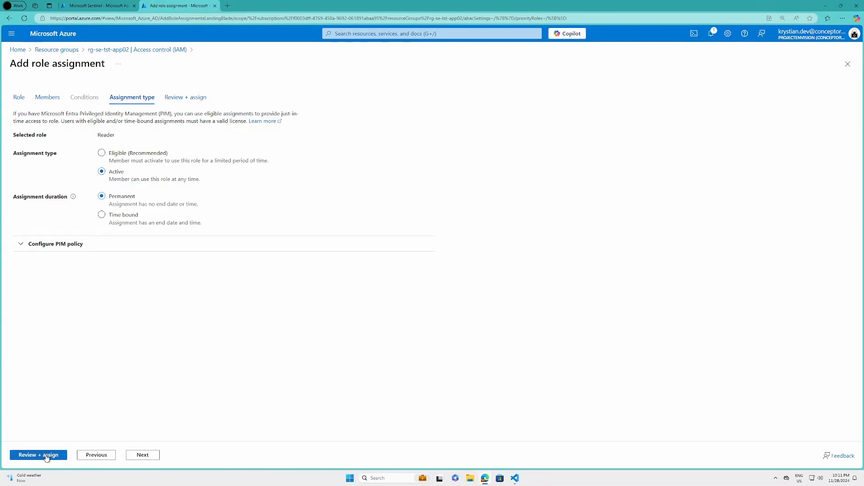
left_click(45, 456)
left_click(46, 456)
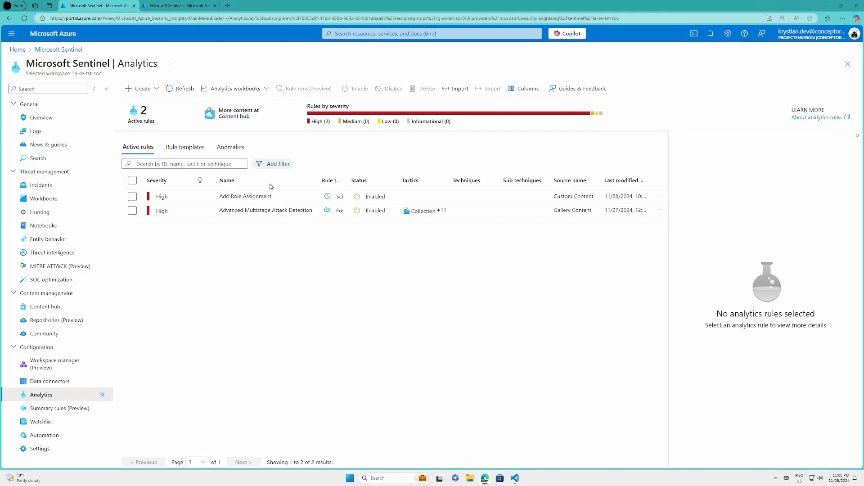
Examine the tags, environment and resource group details of incidents 8 and 9 in the Microsoft Sentinel incidents list.
left_click(54, 188)
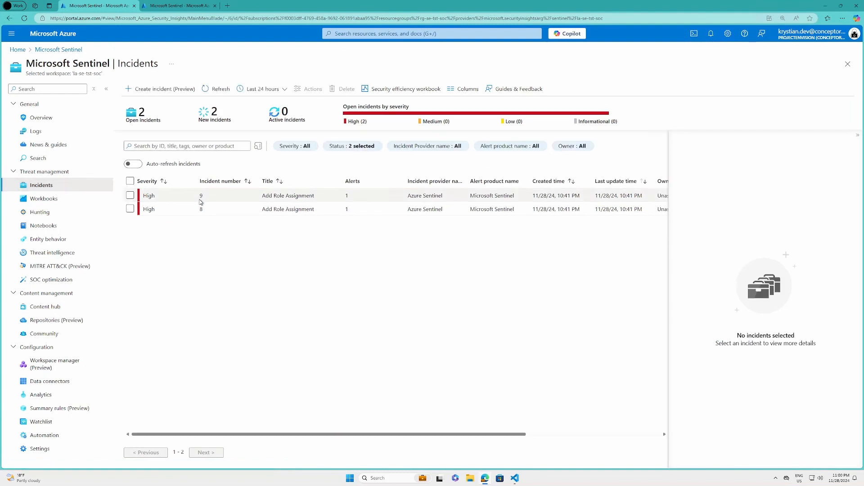
left_click(201, 209)
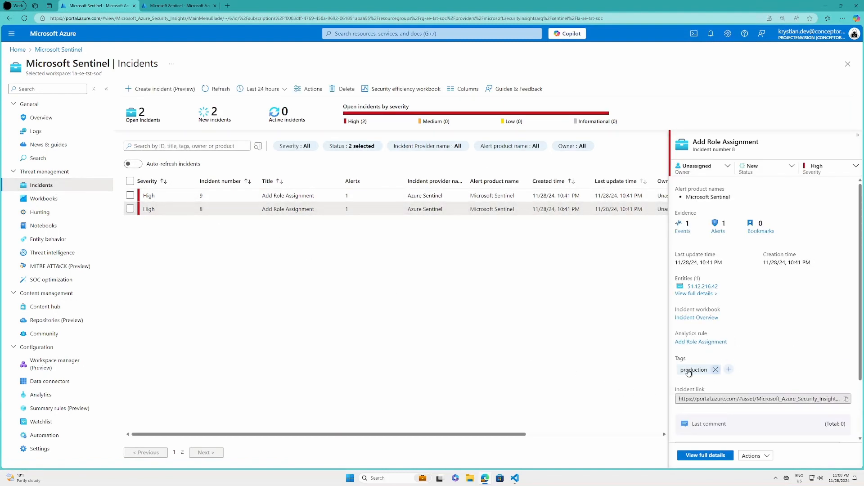
scroll(716, 405, "down", 2)
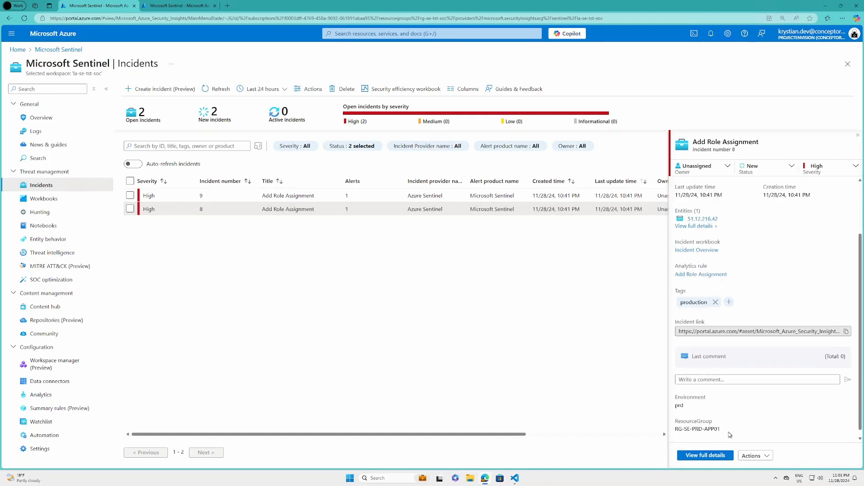
left_click_drag(729, 435, 673, 417)
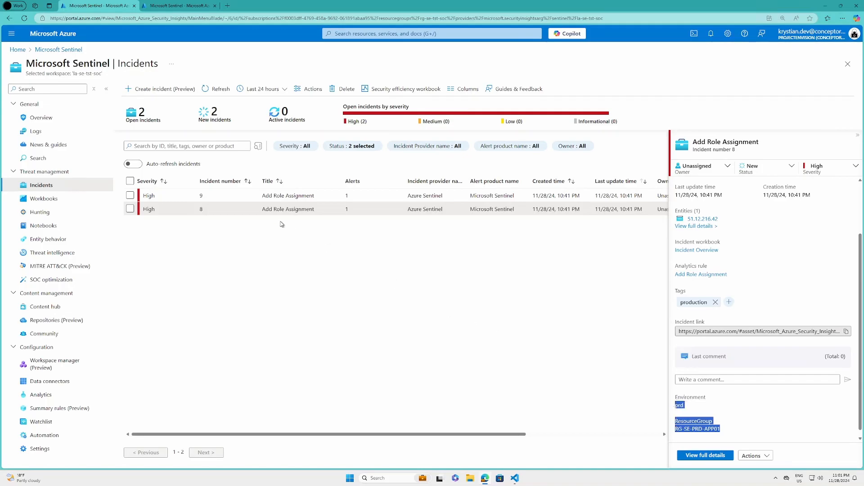
left_click(293, 196)
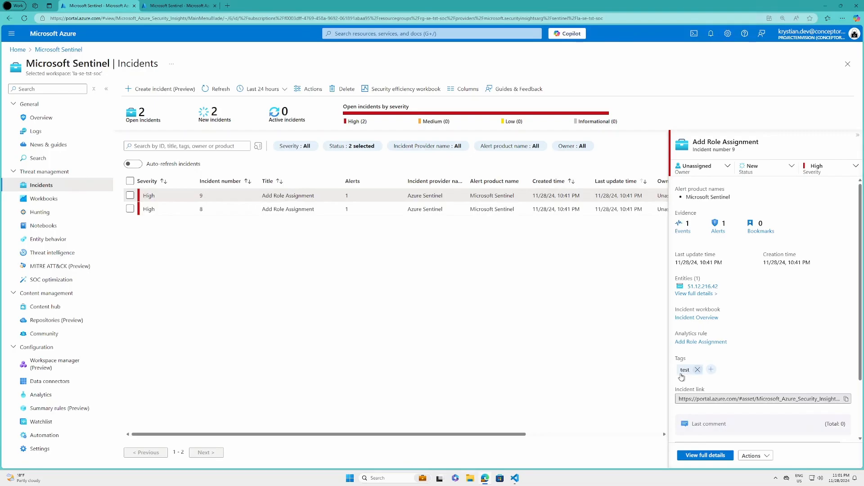
scroll(721, 360, "down", 3)
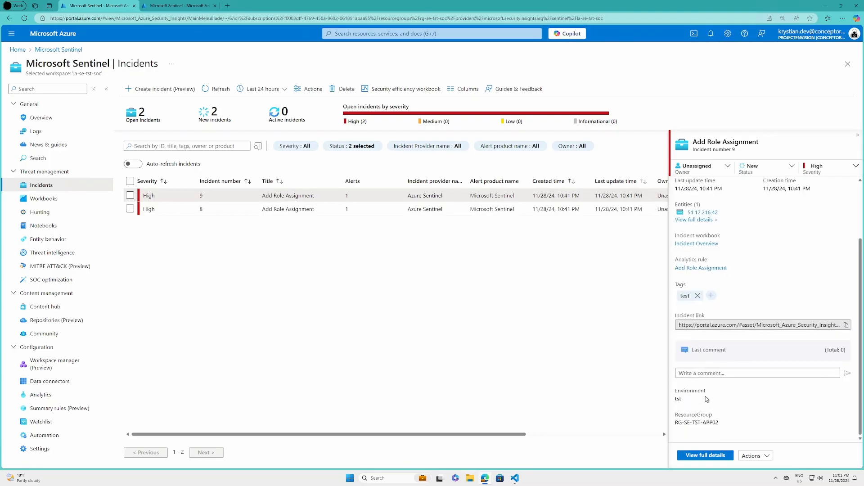